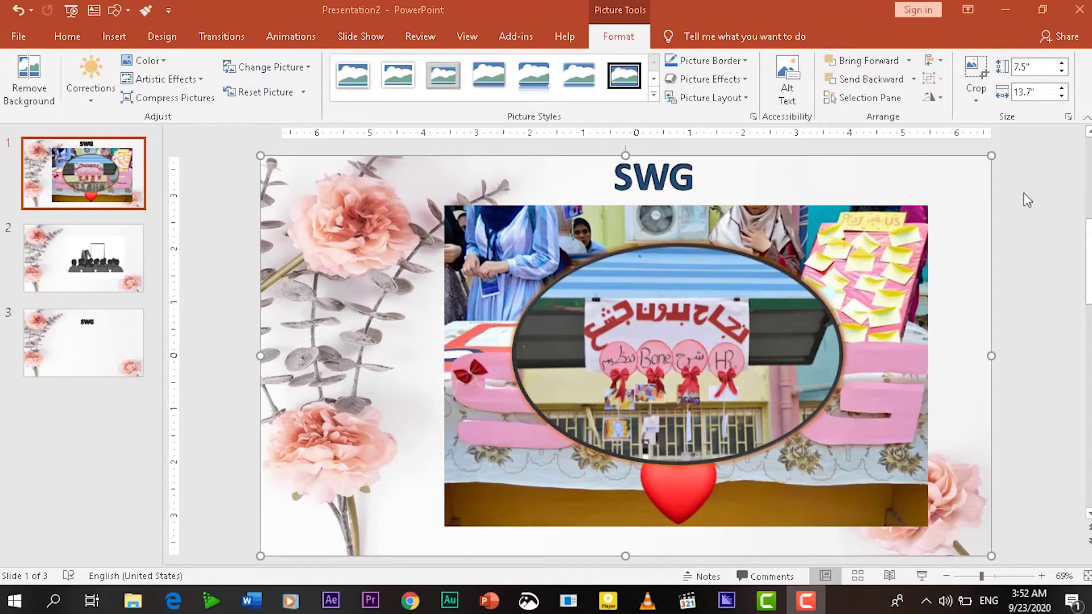
Step: Bring the presentation forward, select all slide objects, then clear the selection
click(788, 201)
click(788, 202)
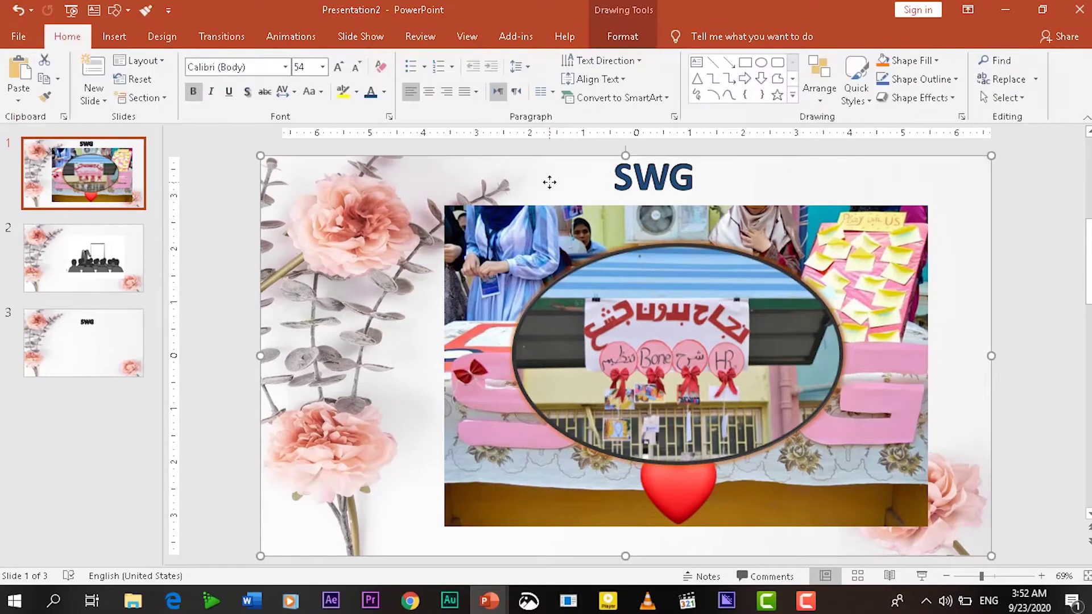
key(ctrl+a)
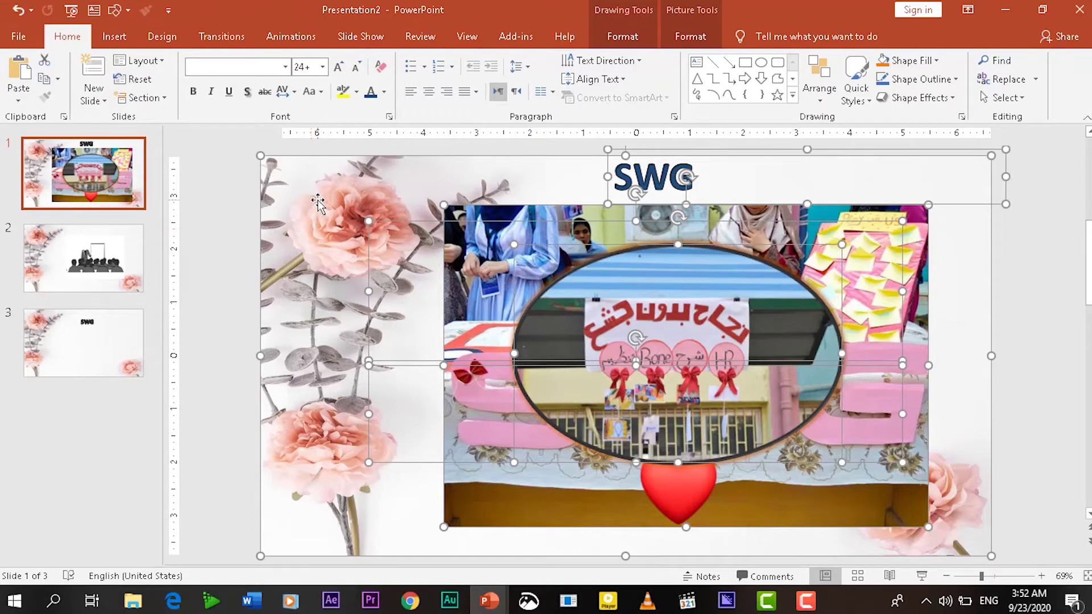
click(229, 221)
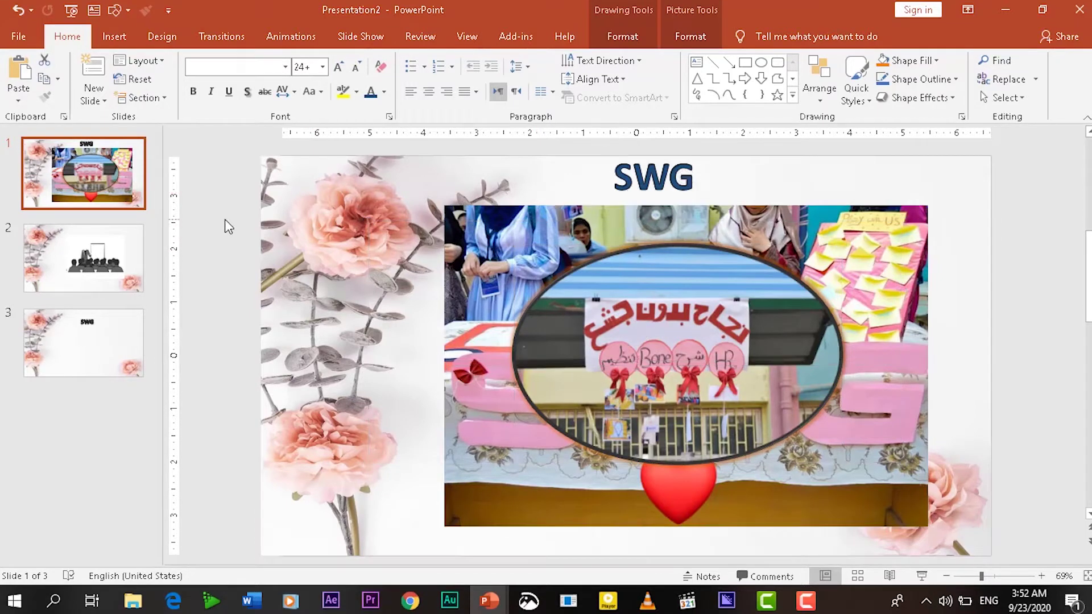
Step: Shrink the photo with its oval inset from the top-right corner and nudge it left and down
click(846, 235)
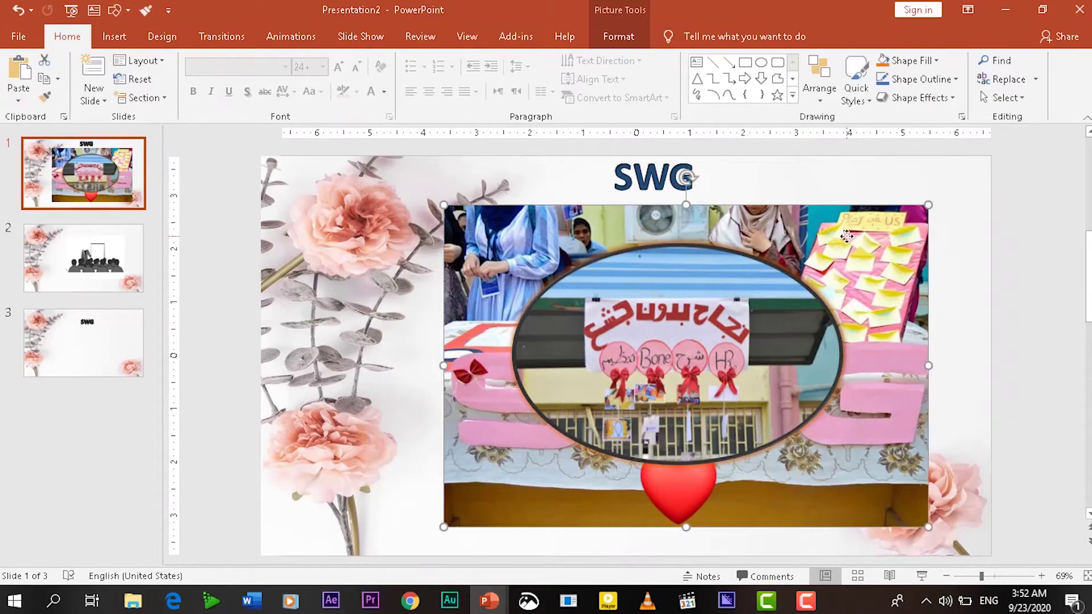
click(728, 332)
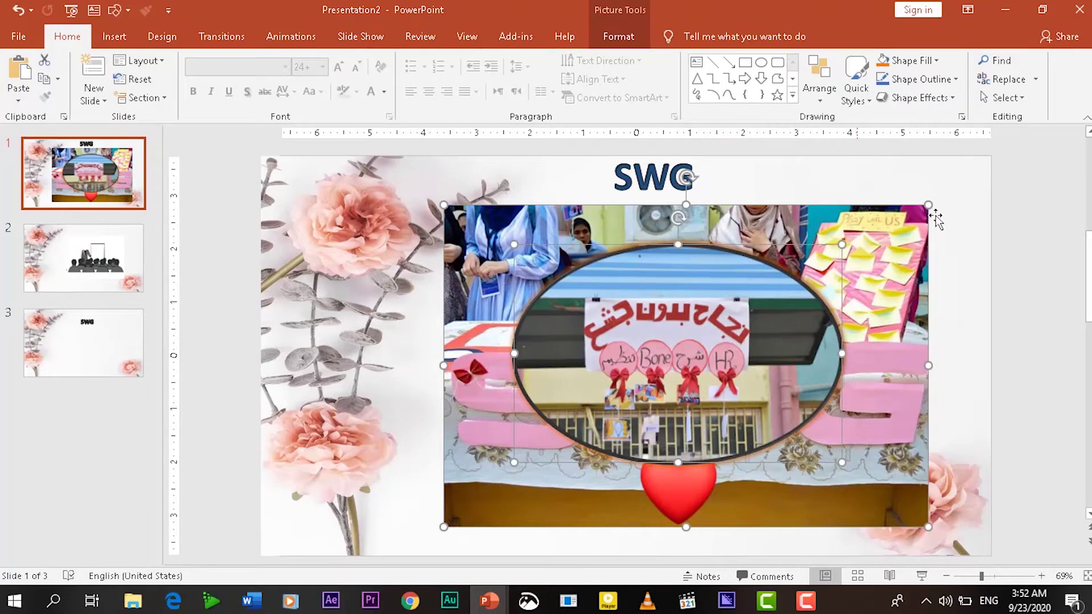
drag(932, 204, 837, 324)
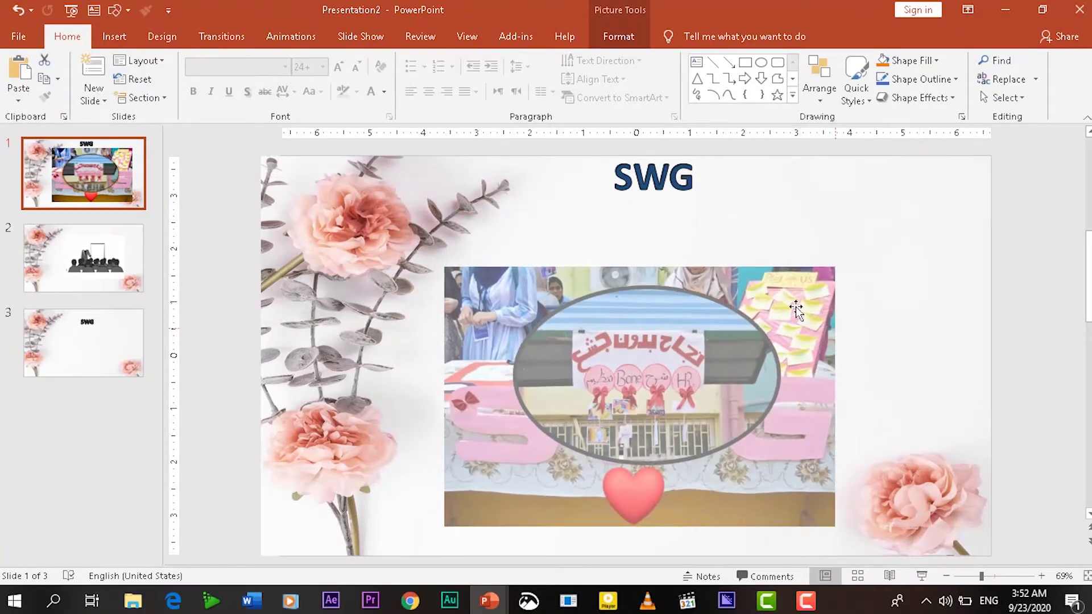
mouse_move(838, 324)
mouse_down()
mouse_move(813, 289)
mouse_move(830, 272)
mouse_move(802, 265)
mouse_up()
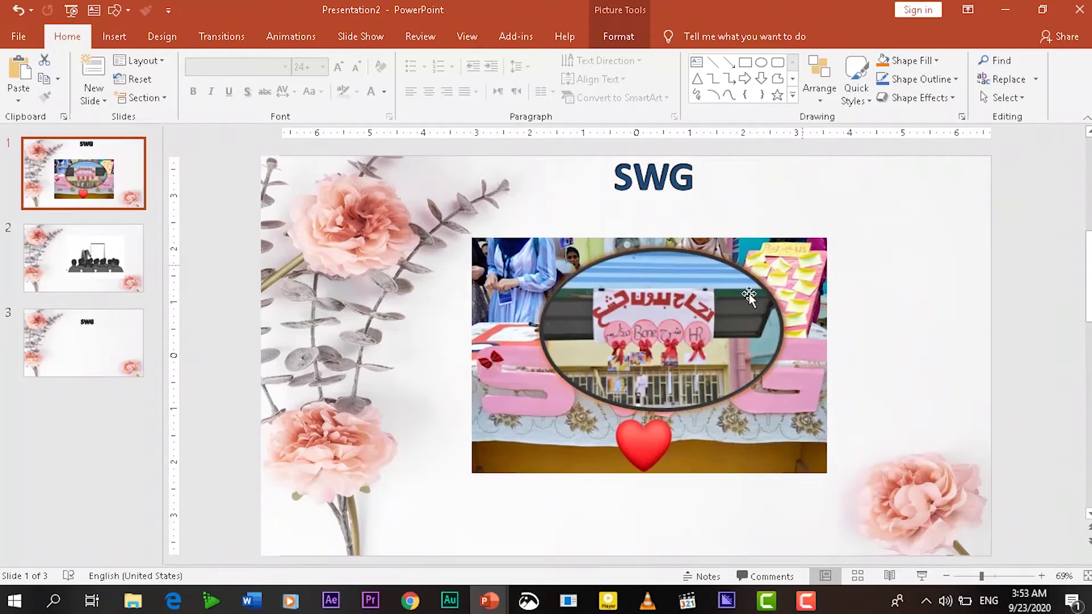
drag(662, 324, 657, 331)
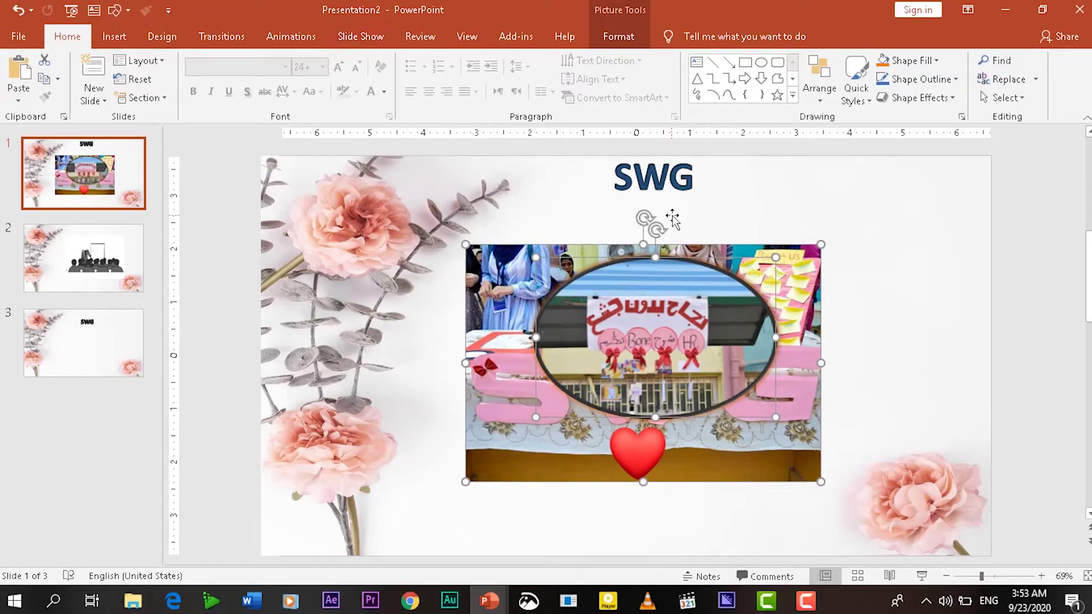
Step: Group the photo with its oval inset, shrink the group, and move it up and right
click(822, 100)
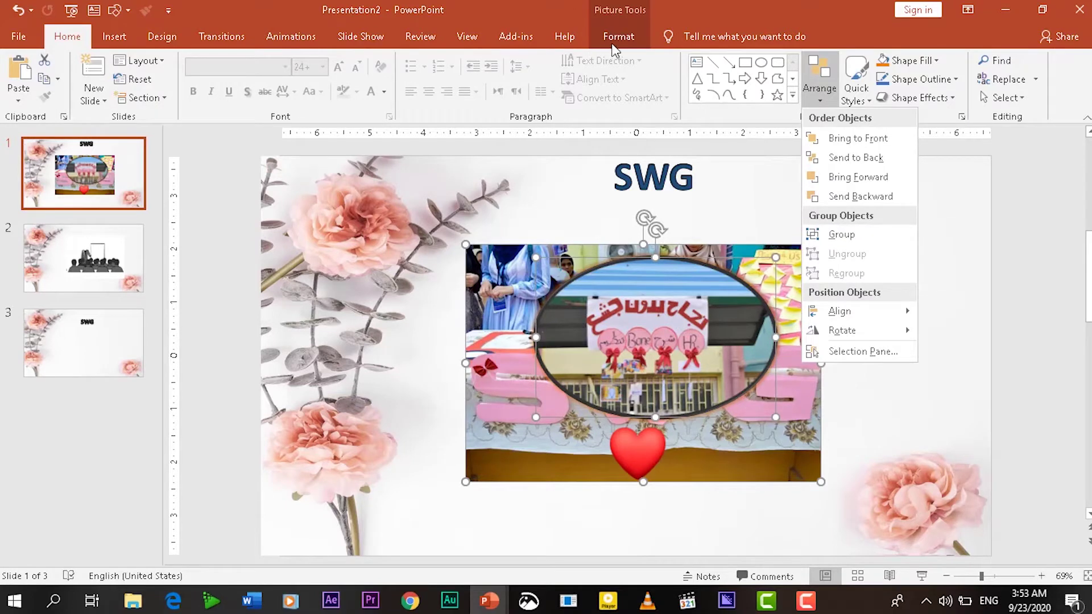
click(842, 234)
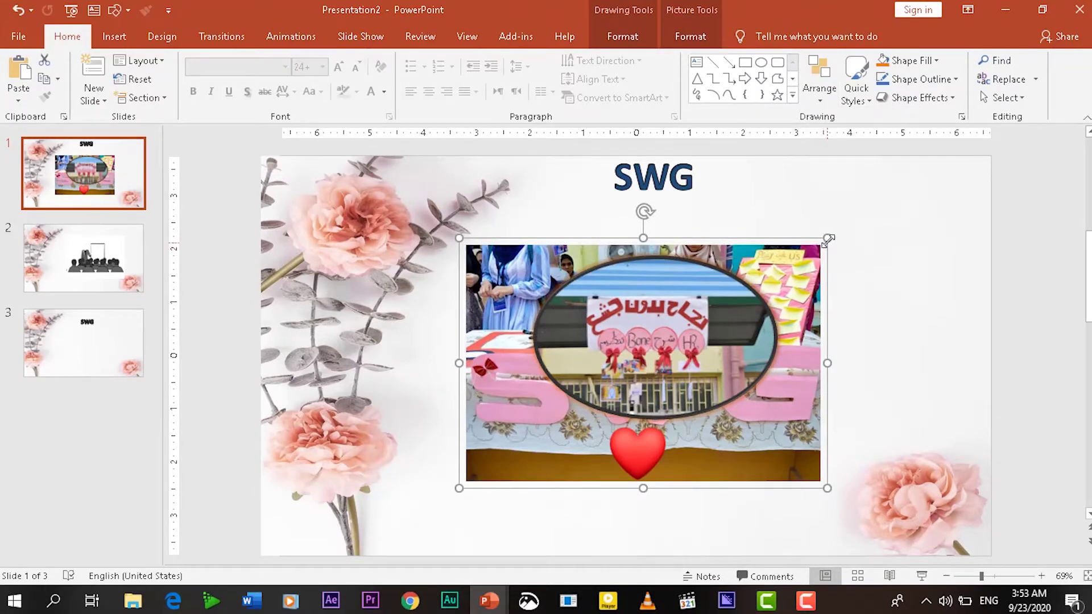
mouse_move(827, 238)
mouse_down()
mouse_move(903, 203)
mouse_move(776, 317)
mouse_up()
drag(697, 440, 798, 373)
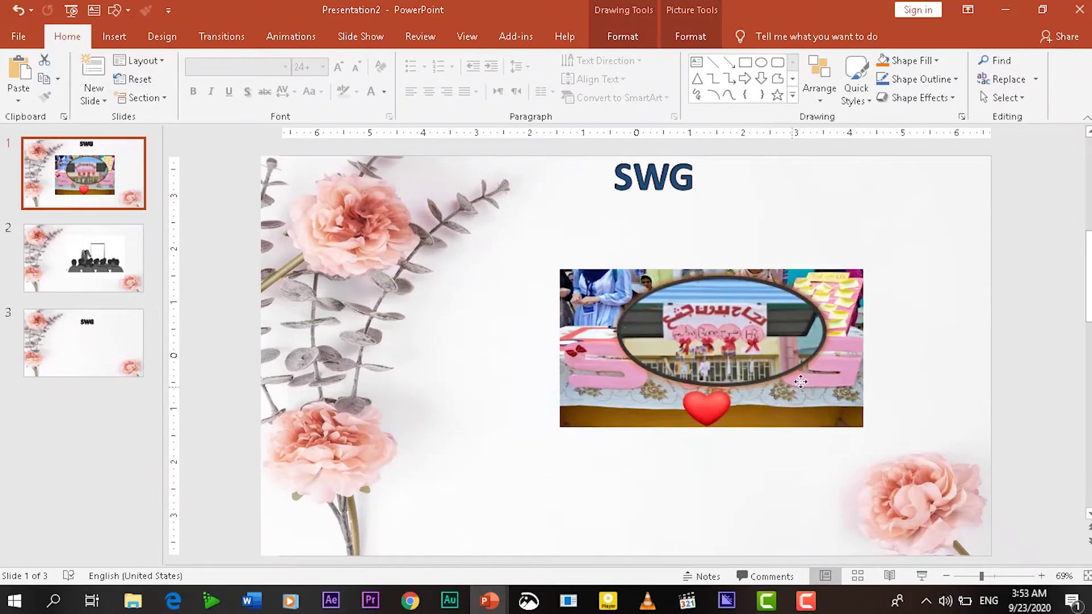
Step: Ungroup the photo and oval inset, try moving the inset left, then undo the move
click(817, 100)
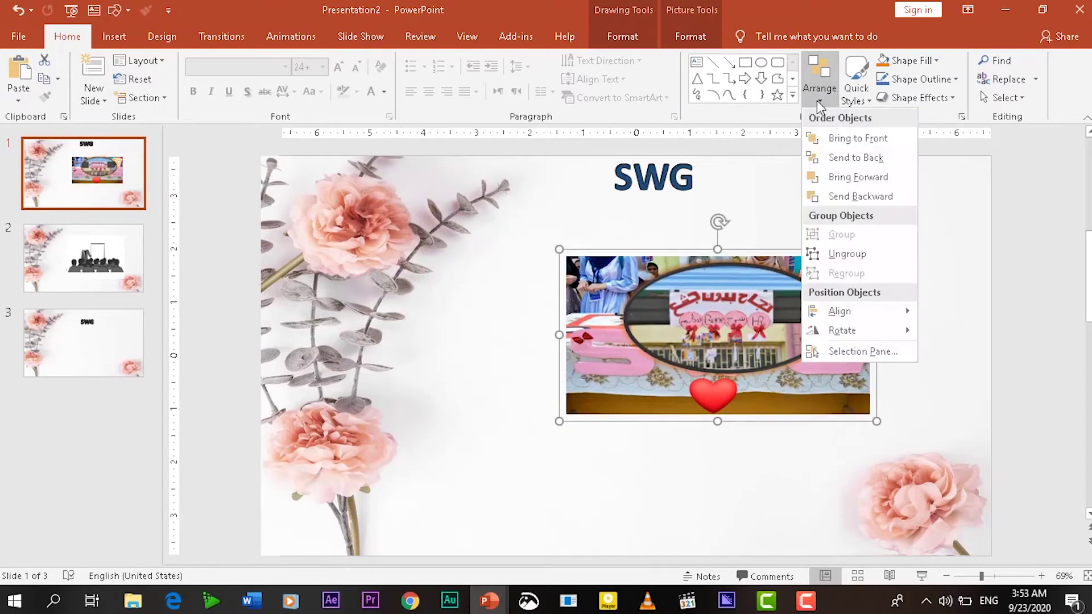
click(838, 260)
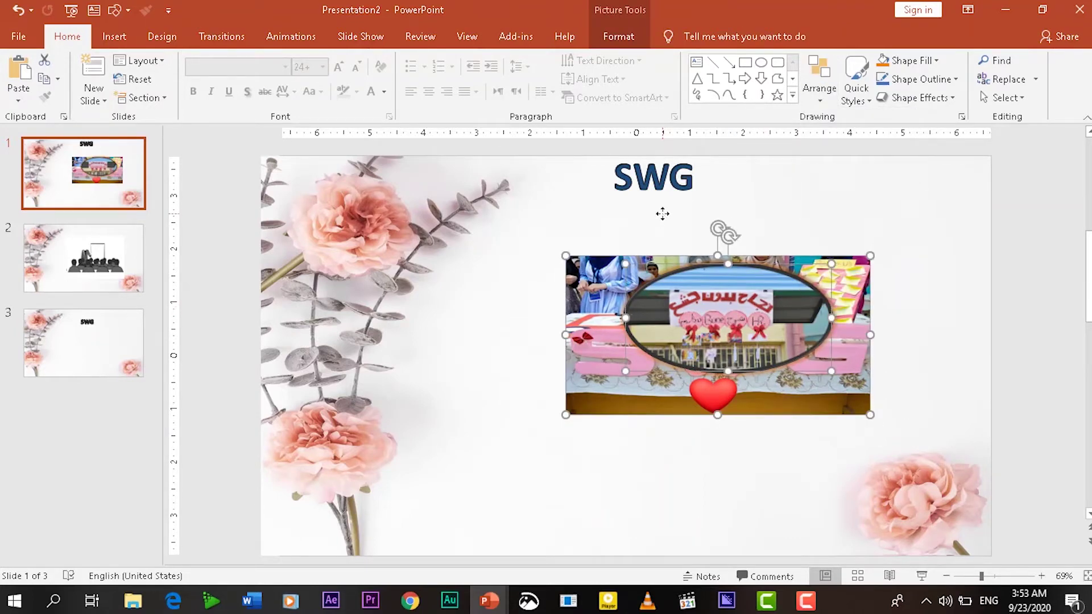
click(719, 324)
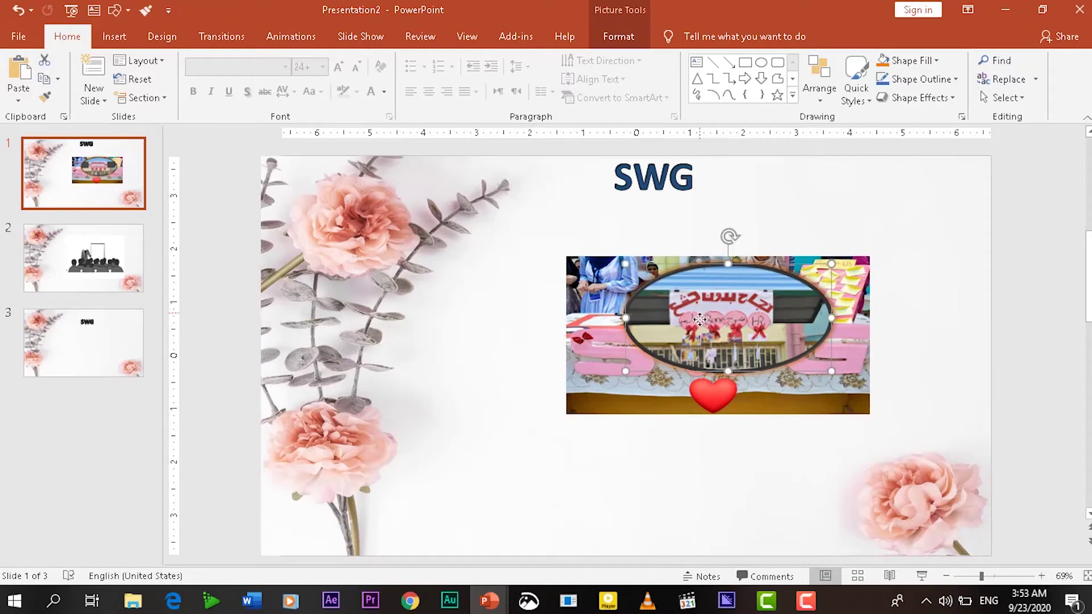
drag(699, 320, 685, 330)
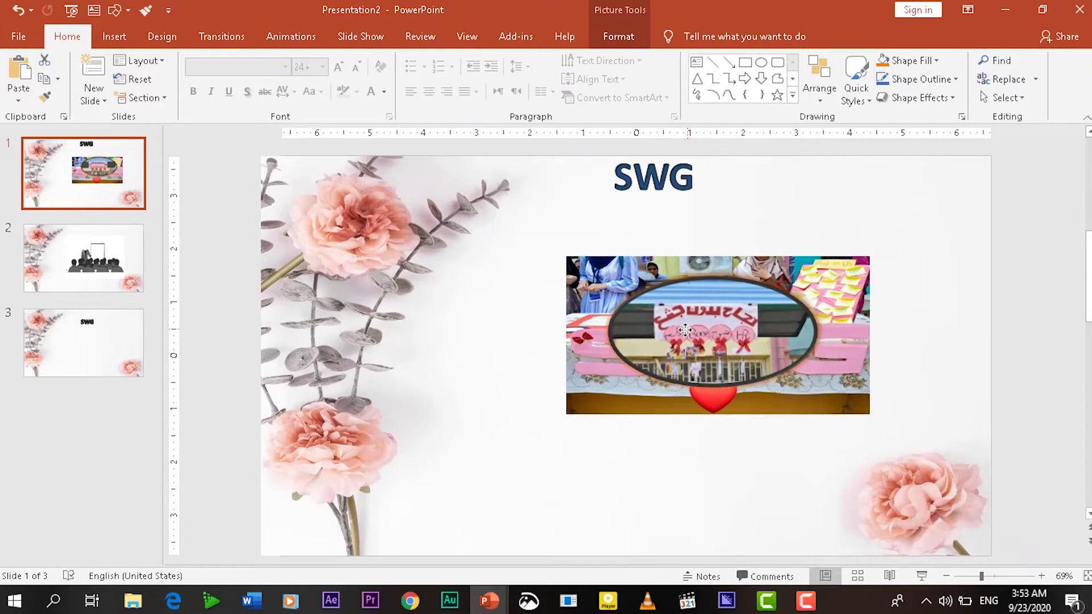
key(ctrl+z)
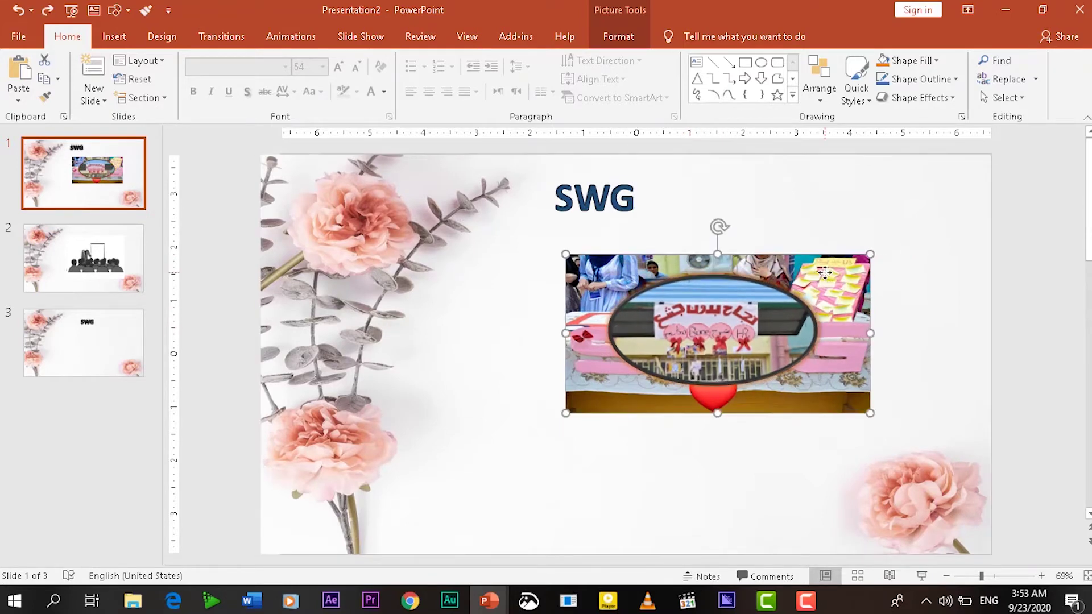
Step: Regroup the photo with its oval inset and nudge the group right of centre below SWG
shift+click(745, 335)
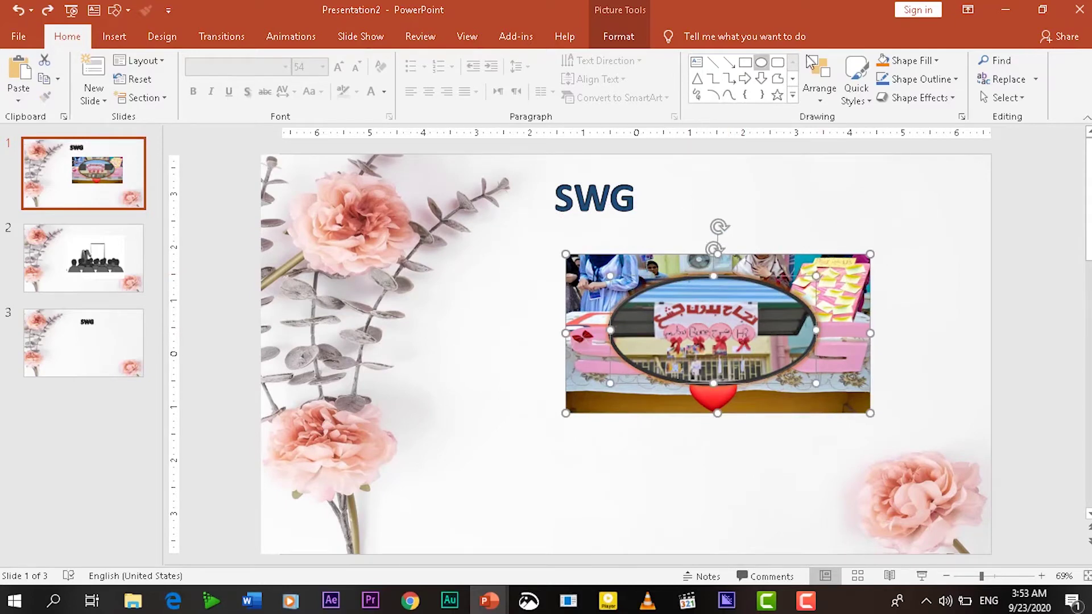
click(818, 91)
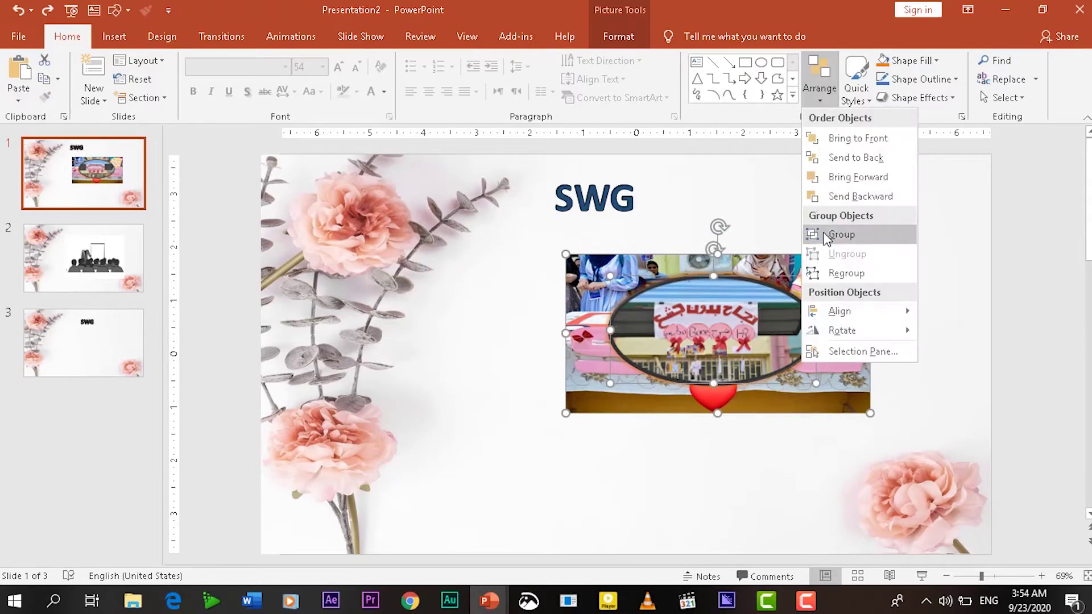
click(842, 233)
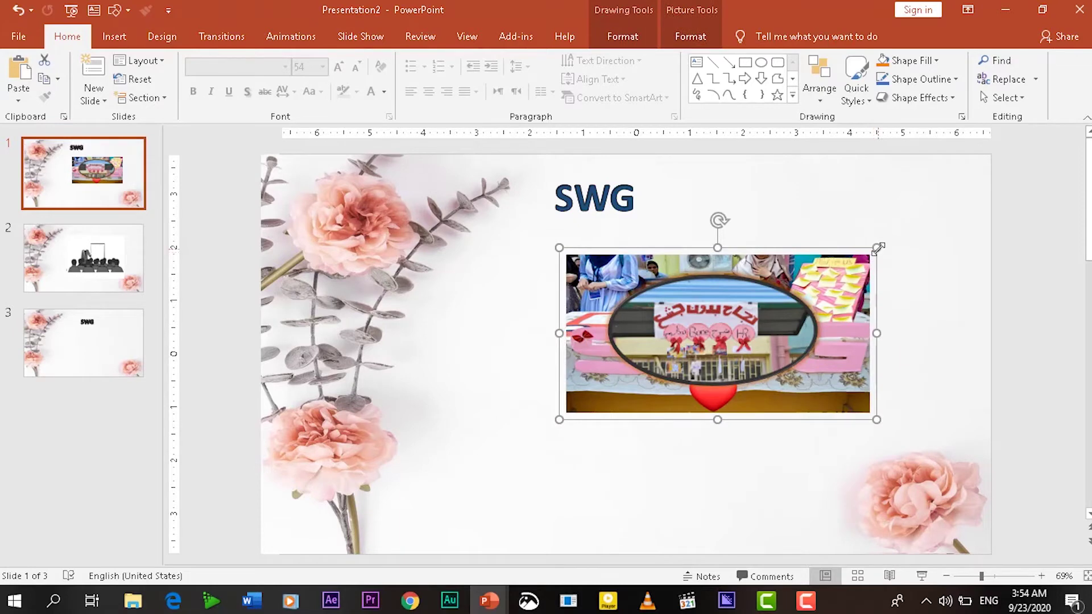
drag(857, 290, 878, 276)
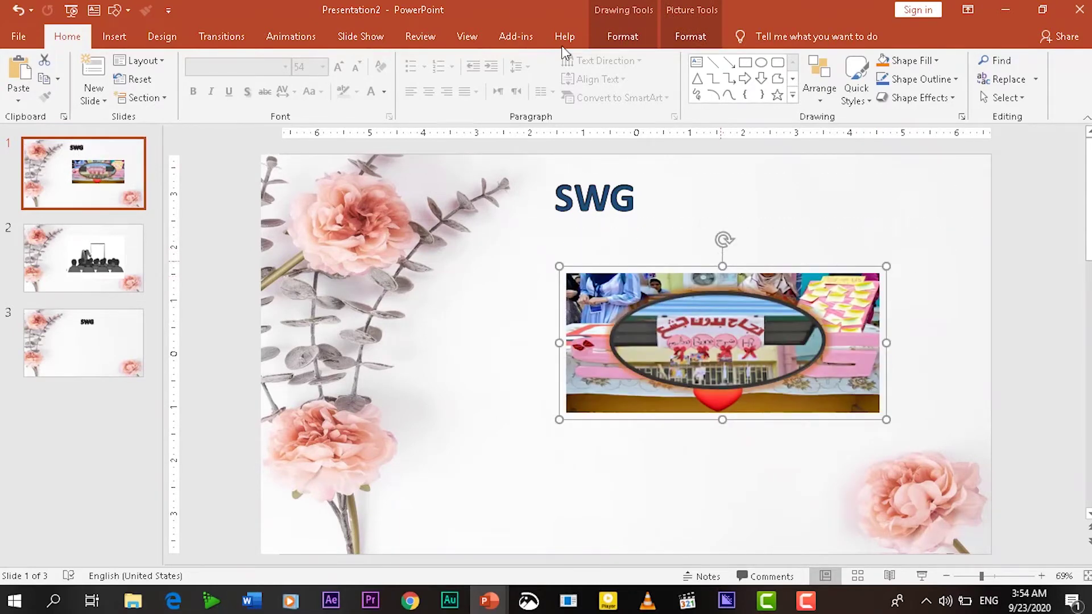
click(624, 40)
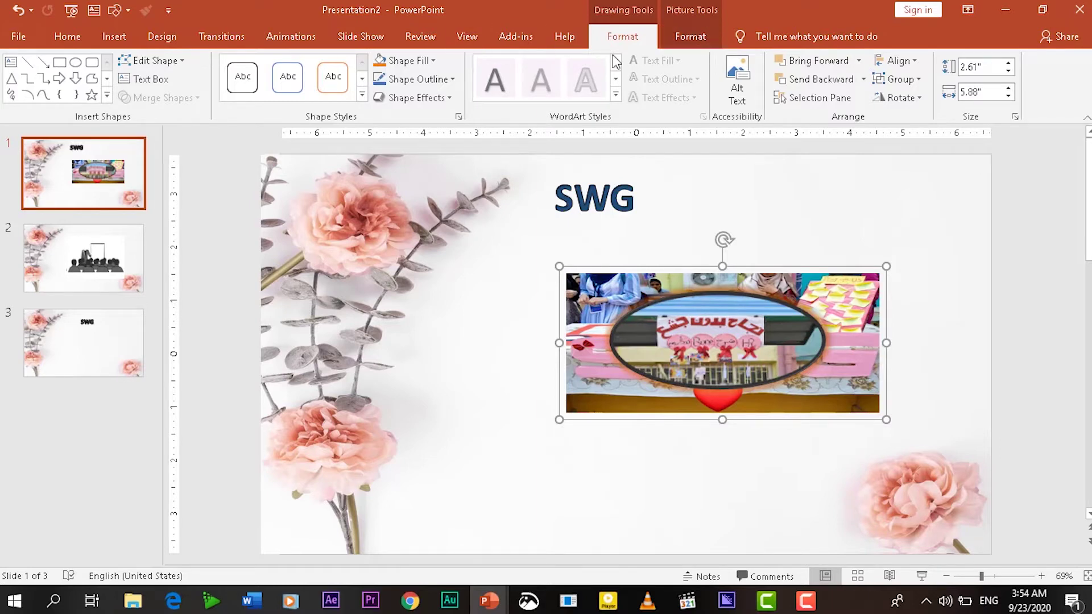
click(939, 445)
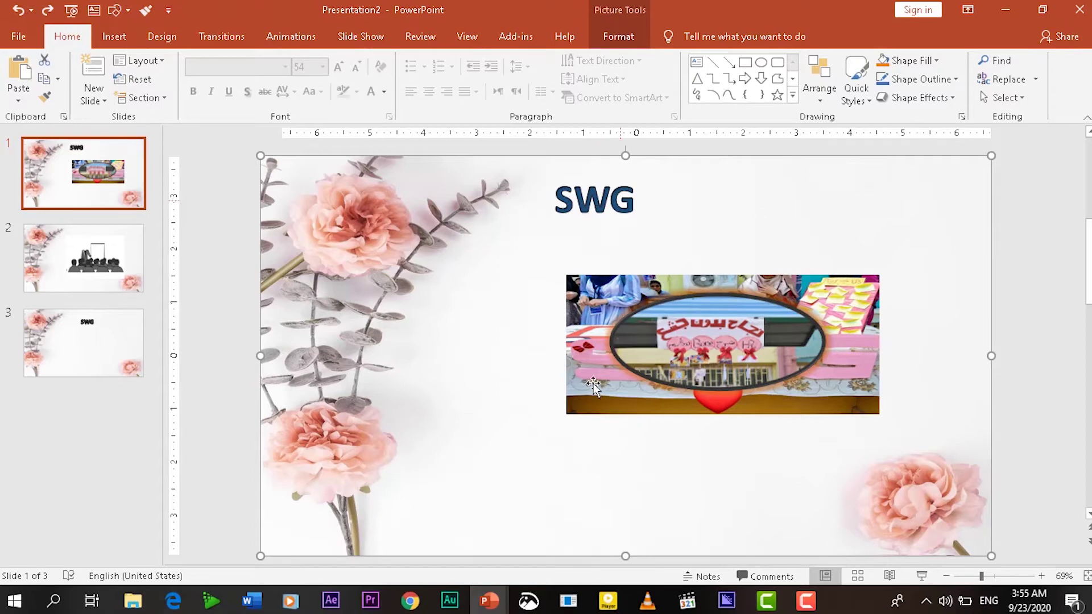
Step: Ungroup the photo and its oval inset with Ctrl+Shift+G
click(684, 328)
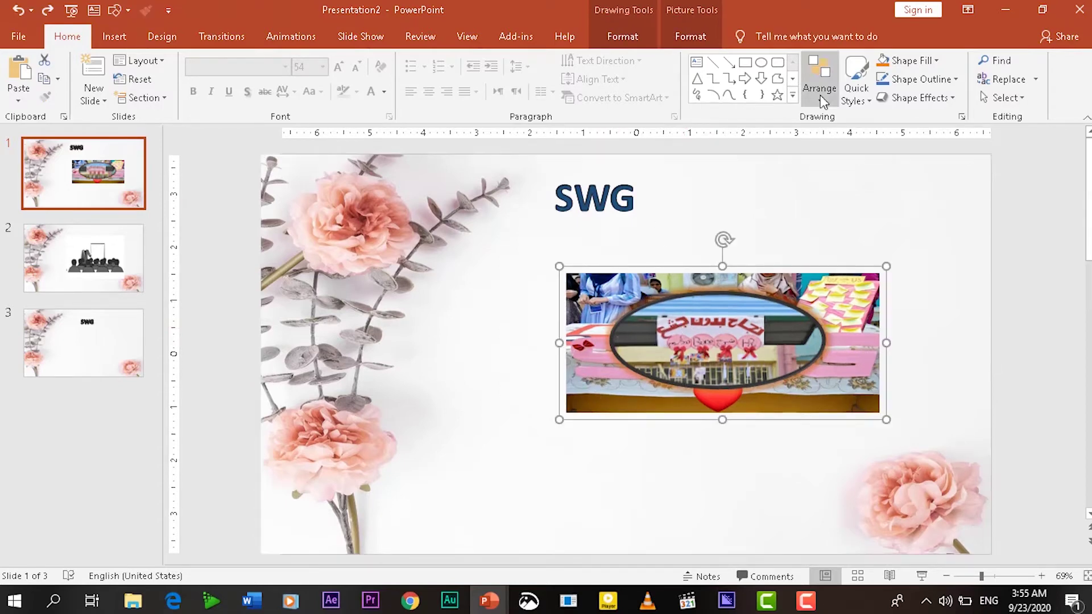
click(755, 335)
key(ctrl+shift+g)
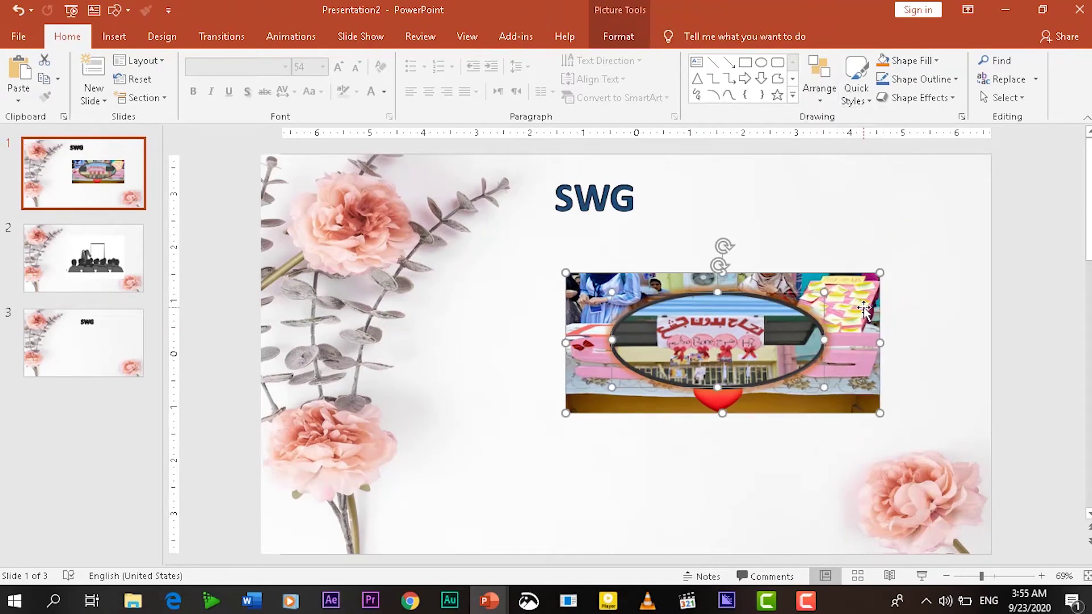
click(628, 493)
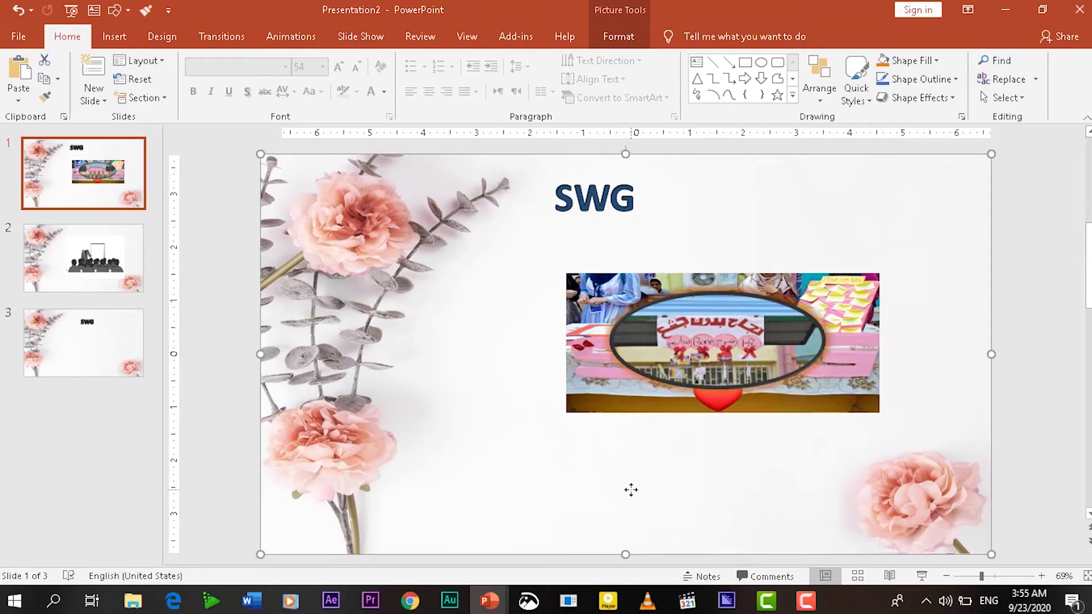
Step: Copy the ellipse's glowing oval style onto the school photo and centre the inner oval inside it
click(709, 365)
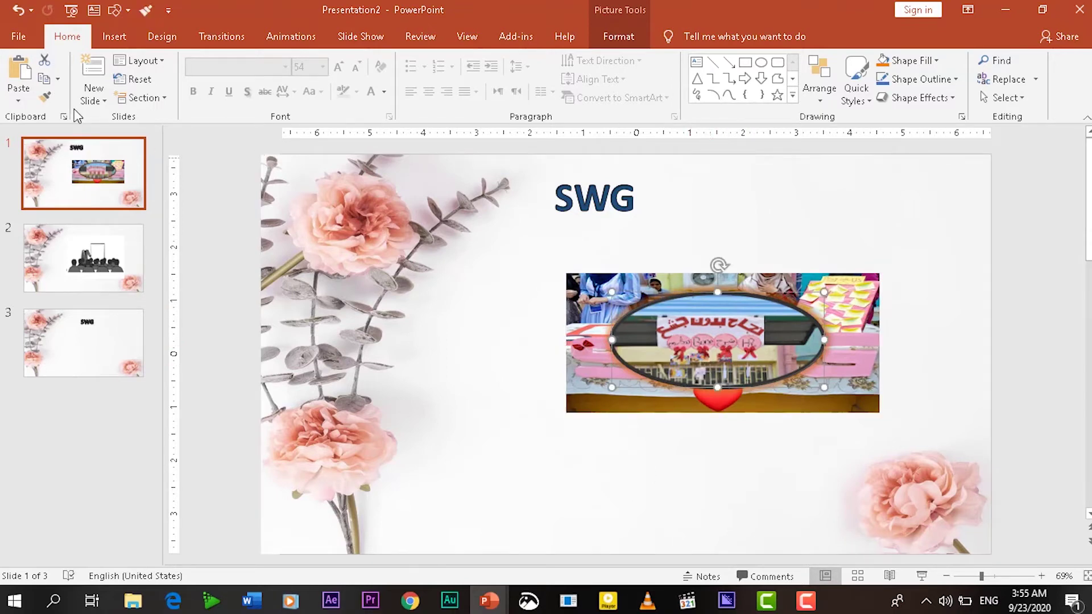
click(44, 96)
click(44, 102)
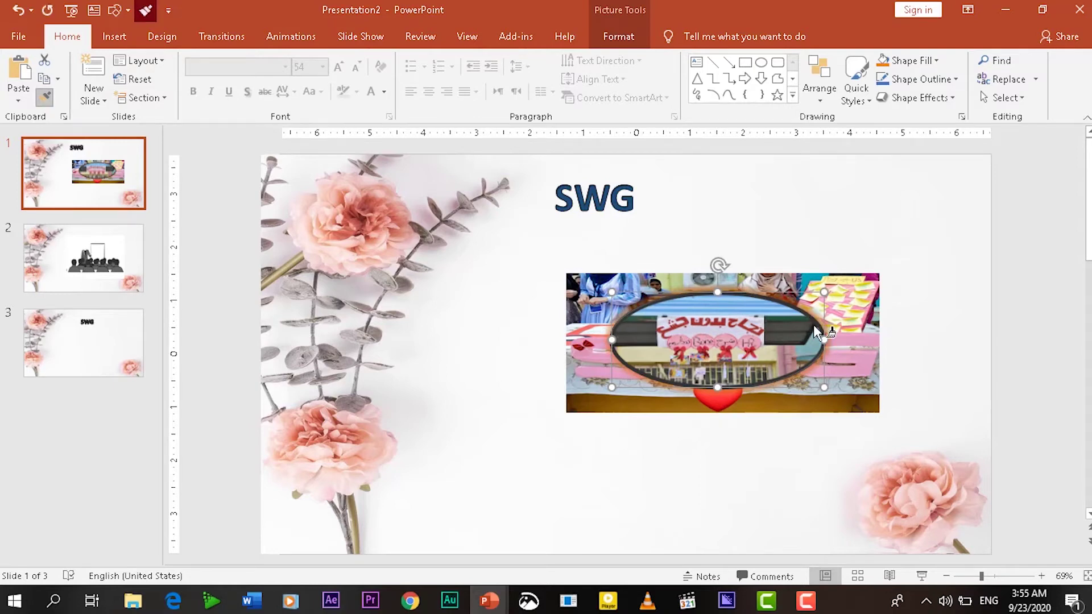
click(849, 302)
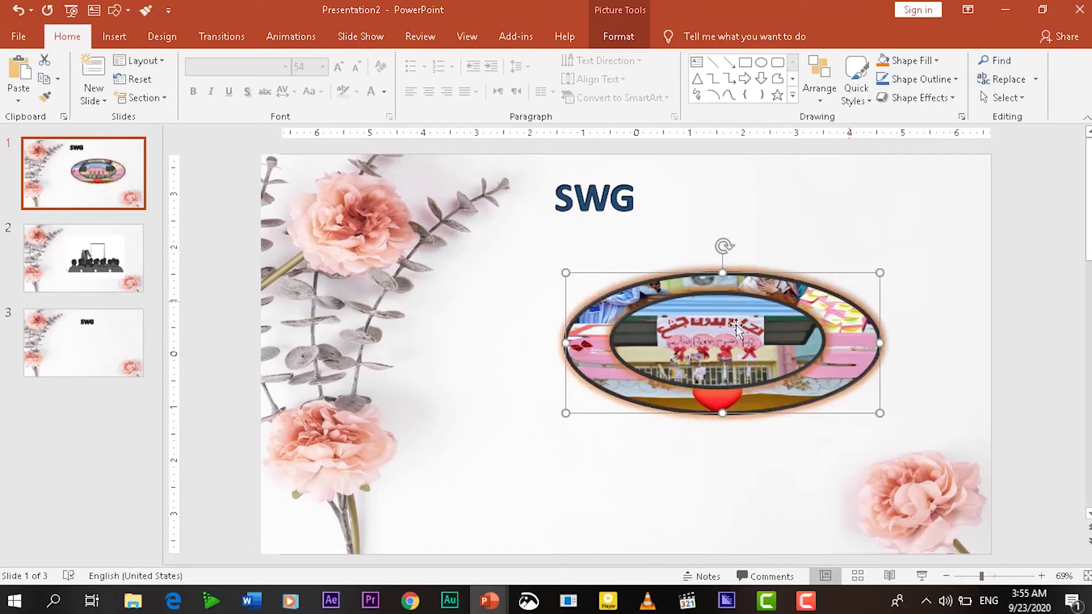
mouse_move(732, 325)
mouse_down()
mouse_move(693, 426)
mouse_move(743, 326)
mouse_up()
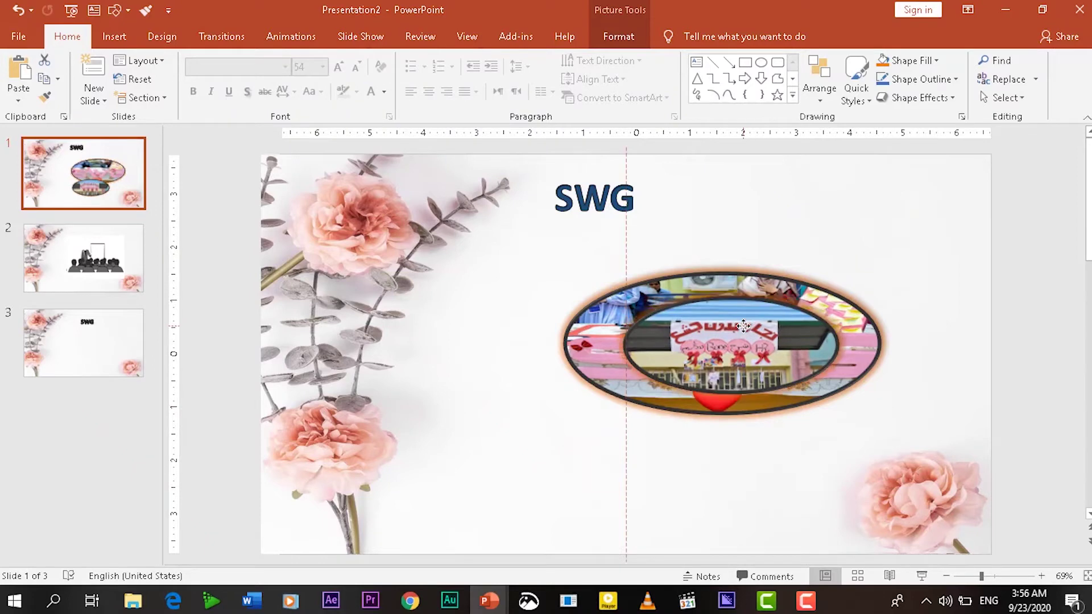
click(872, 326)
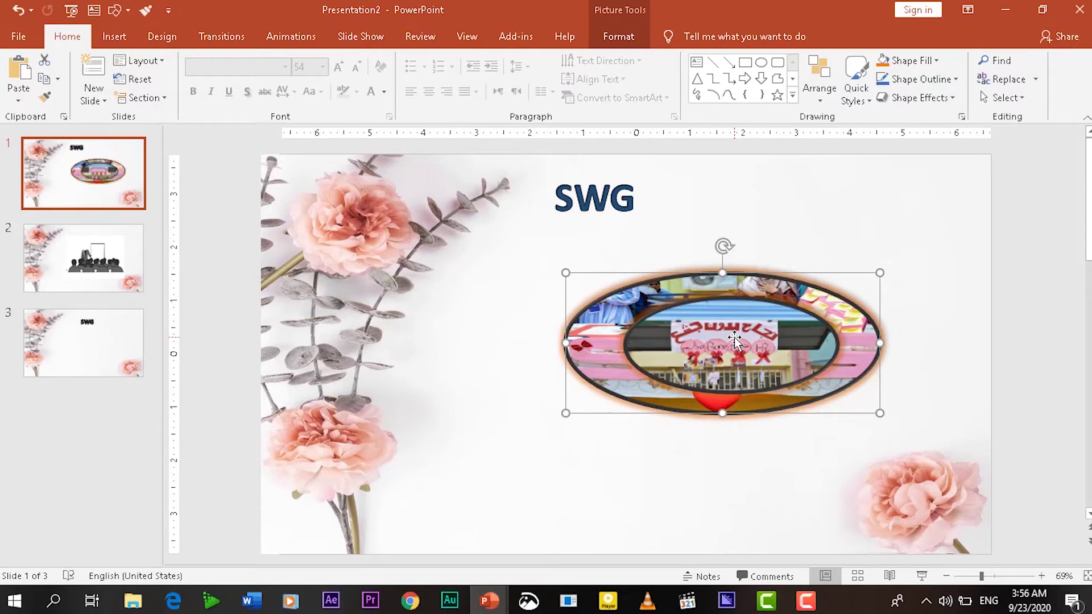
Step: Draw a text box at the slide's lower left and type 'kkhs'
click(600, 187)
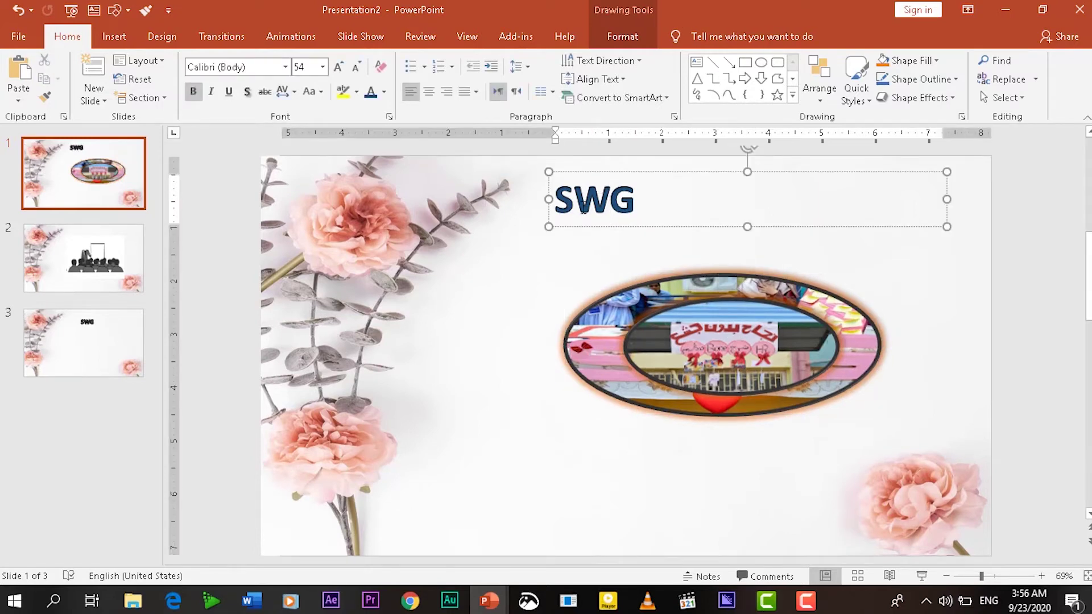
click(94, 10)
drag(400, 398, 580, 455)
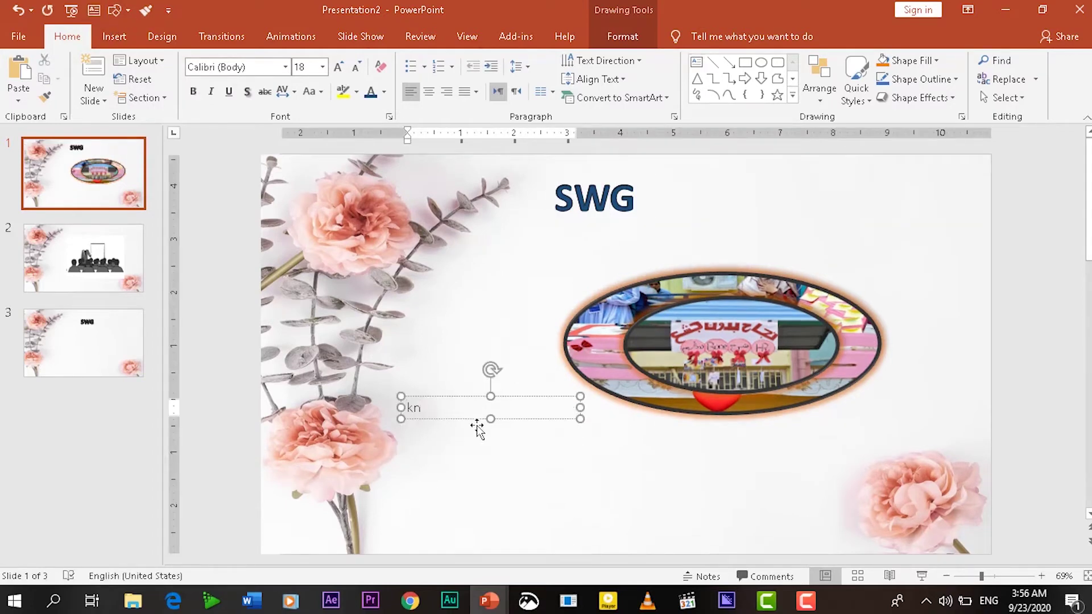
text(kkhs)
Step: Give kkhs the SWG title's formatting with Format Painter, then go to slide 3
click(601, 196)
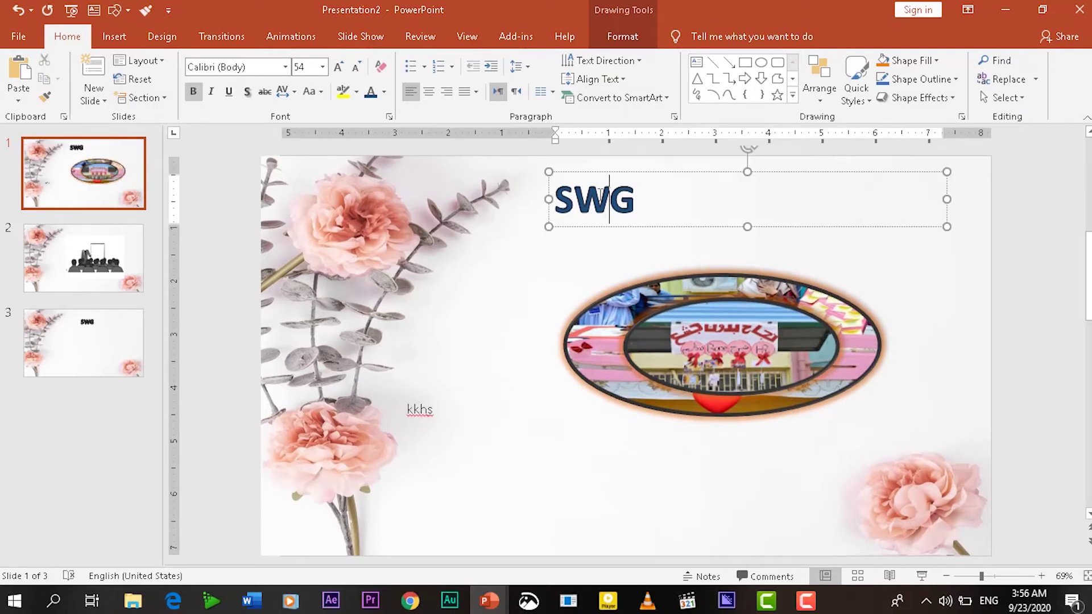
click(45, 97)
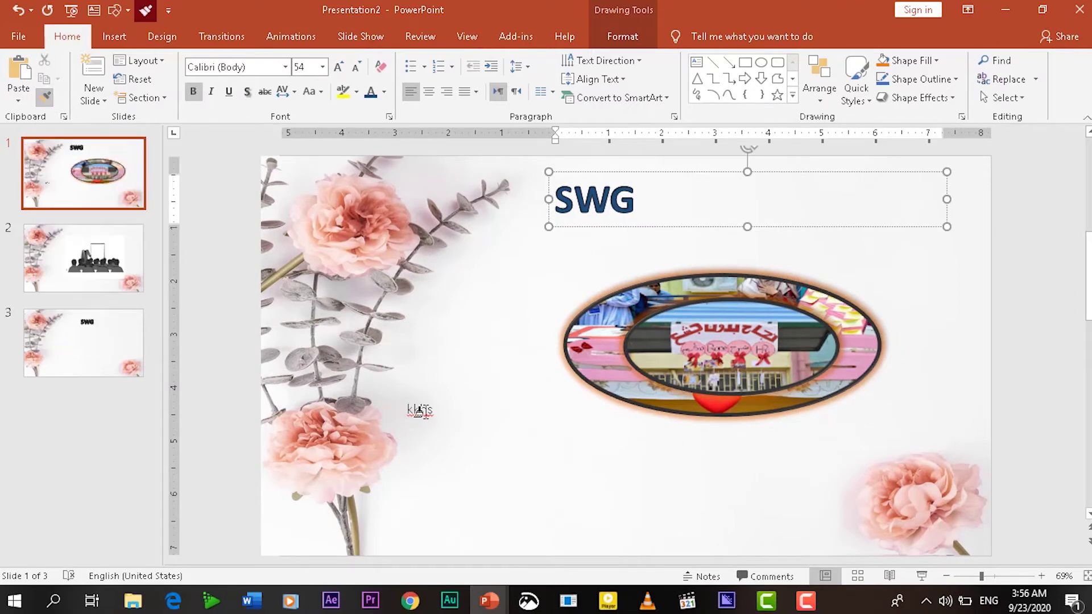
click(419, 410)
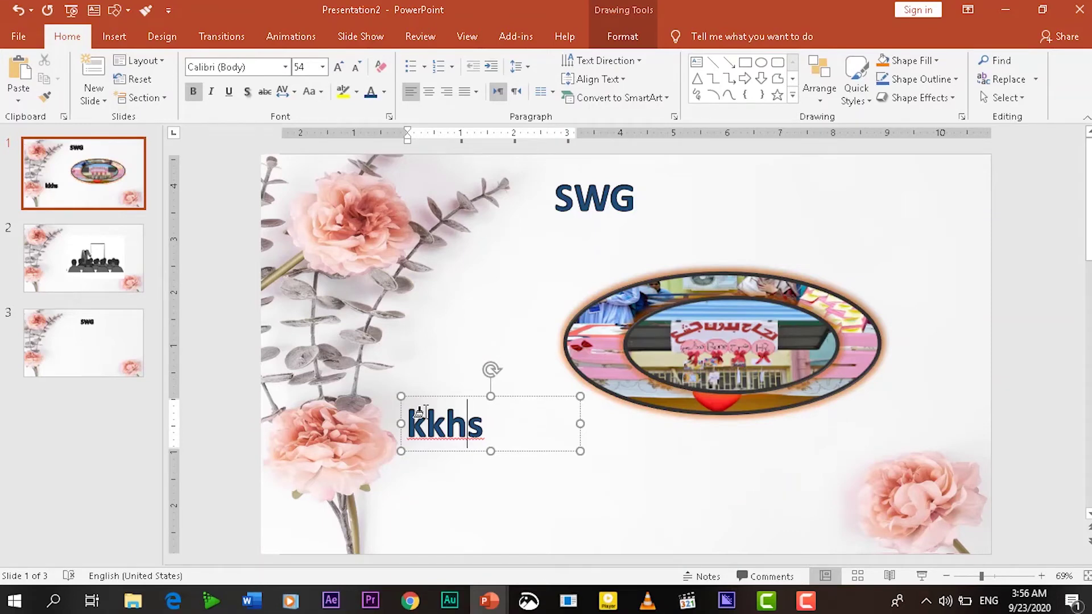
click(125, 336)
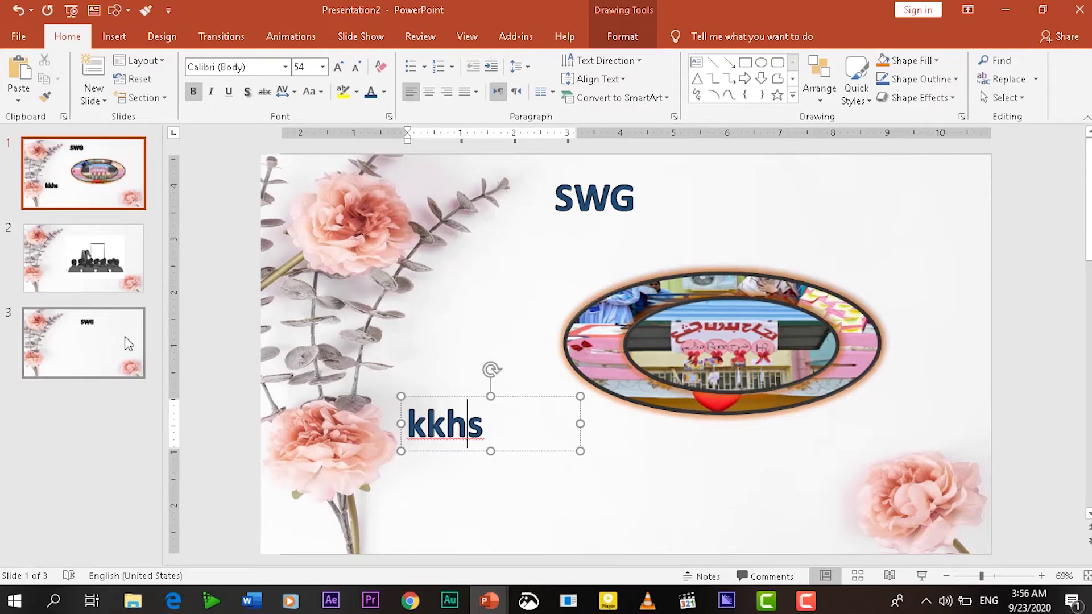
Step: Duplicate the presenter slide 2 with Ctrl+D
click(113, 250)
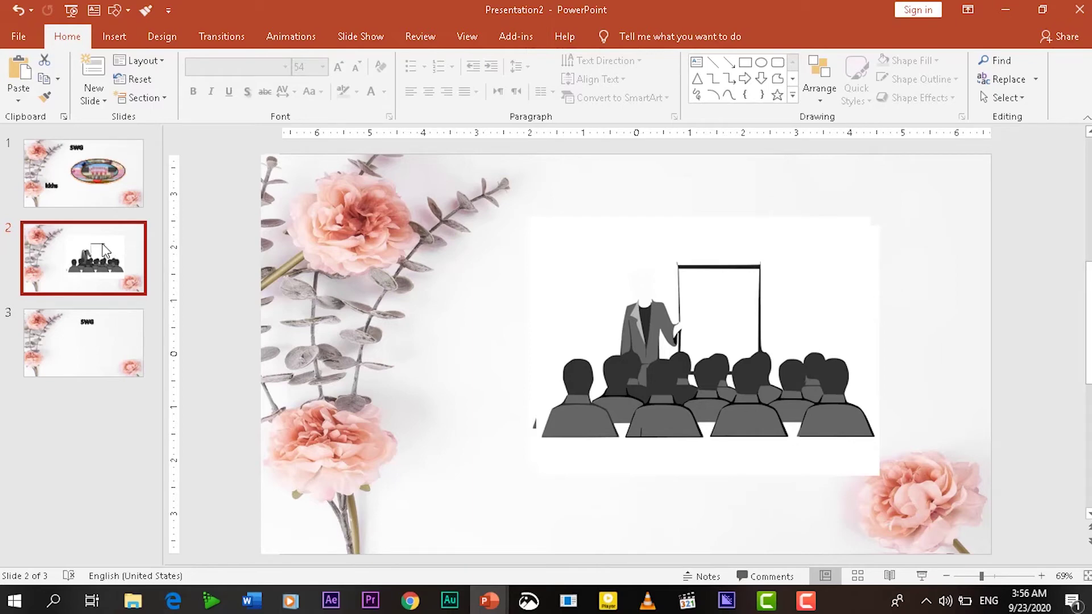
key(ctrl+d)
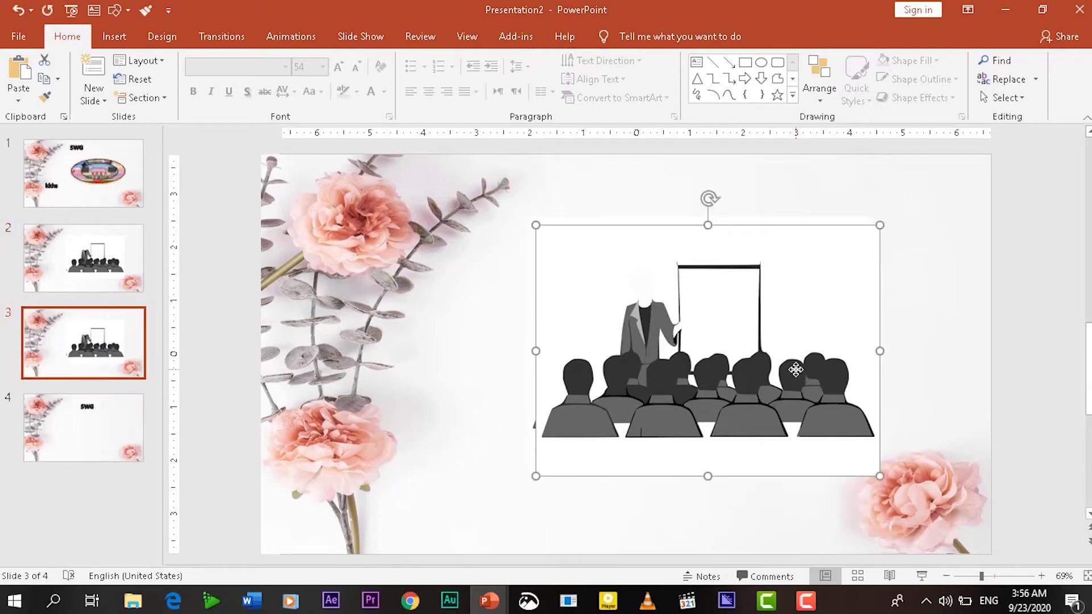
key(ctrl+z)
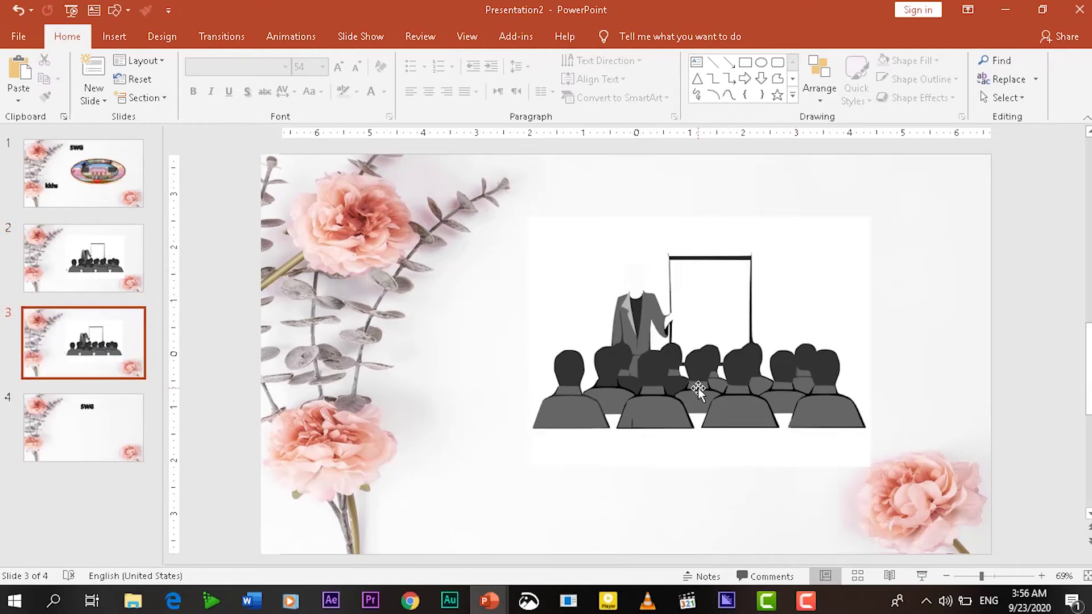
Step: Delete the presenter picture on slide 3, then restore it with undo
click(615, 357)
key(Delete)
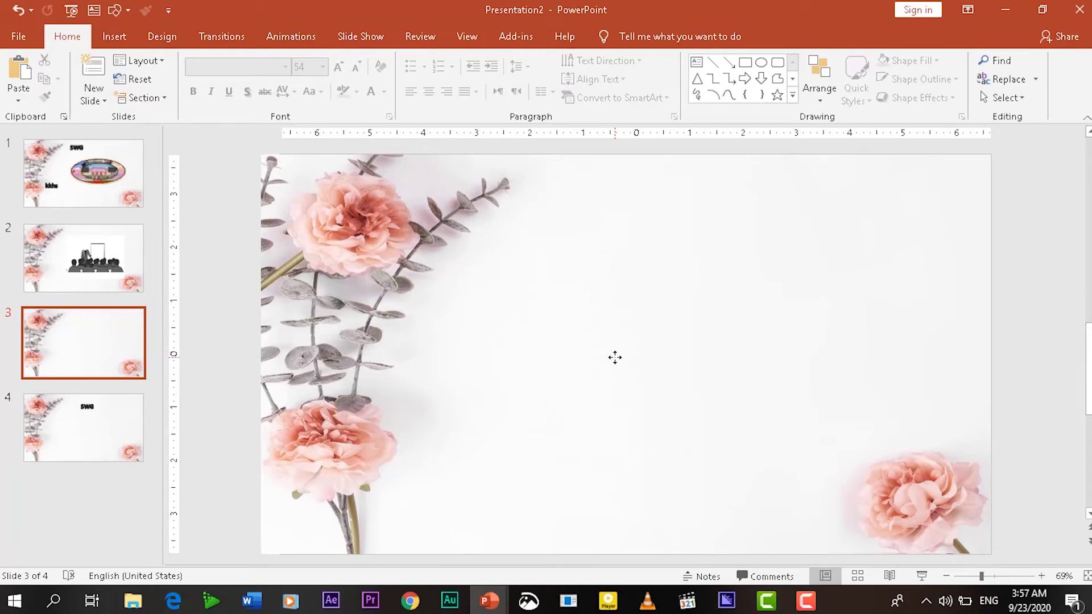
key(ctrl+z)
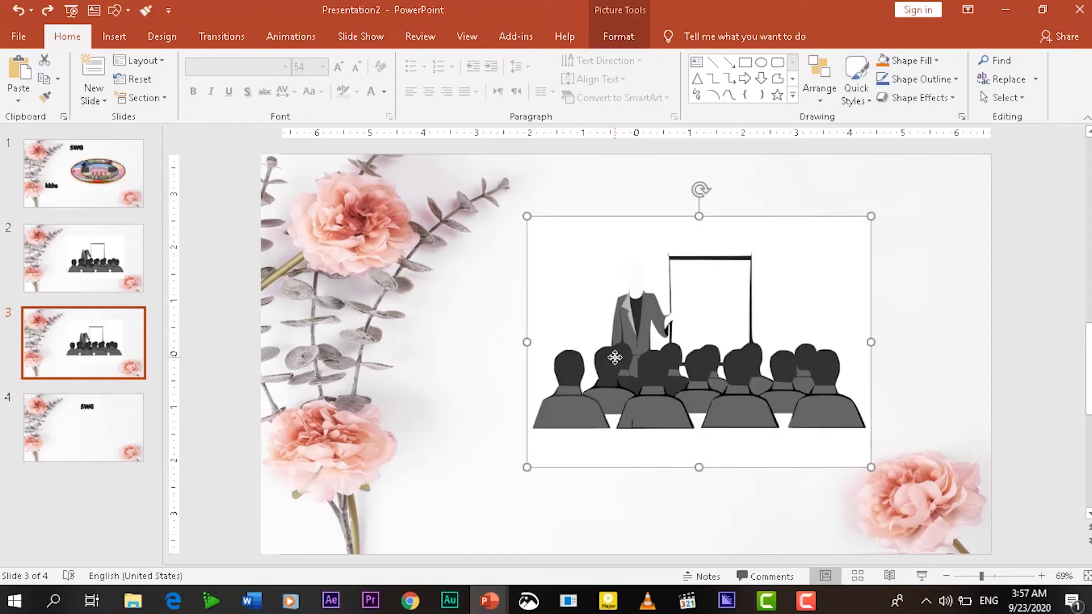
key(Delete)
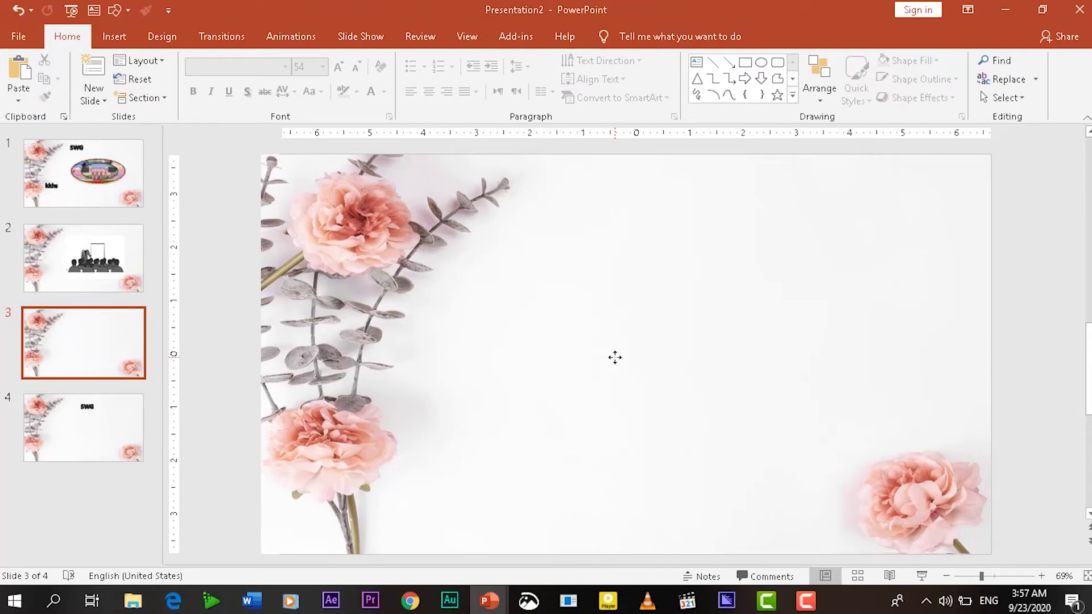
key(ctrl+z)
key(Delete)
key(ctrl+z)
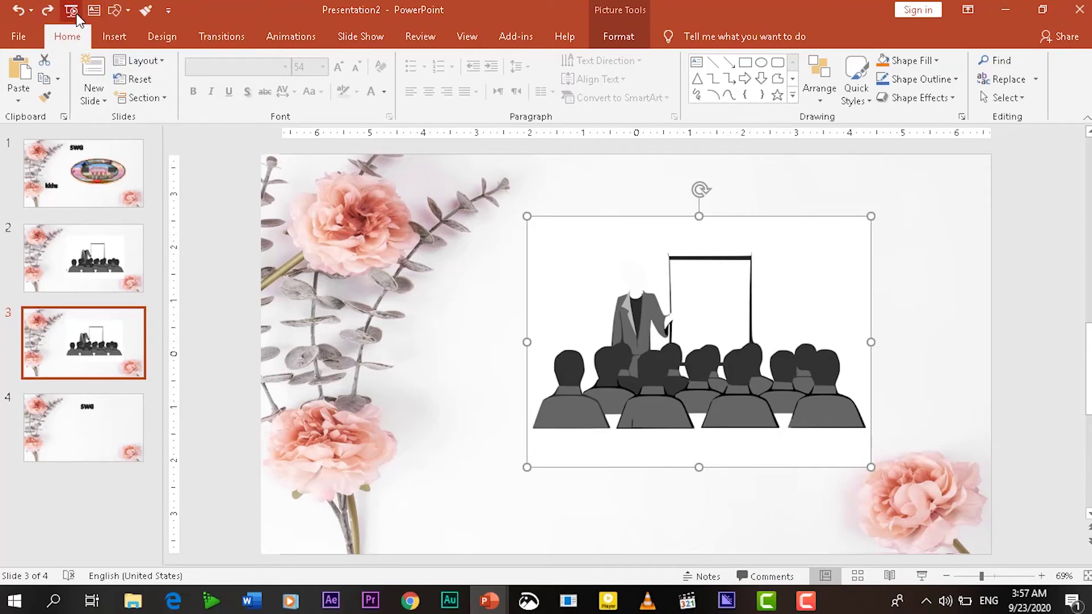
click(77, 12)
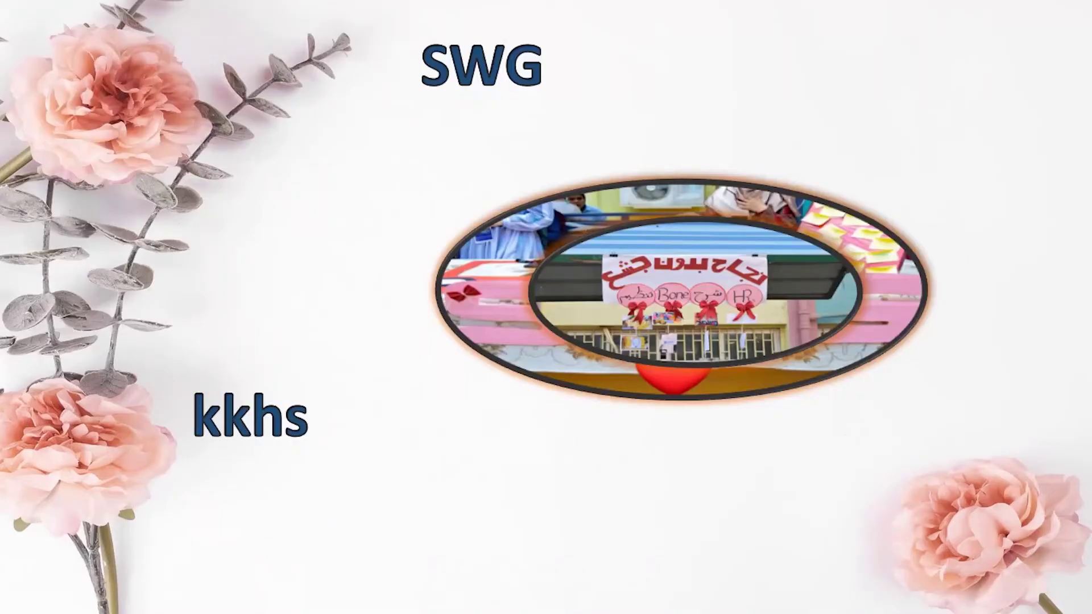
key(Escape)
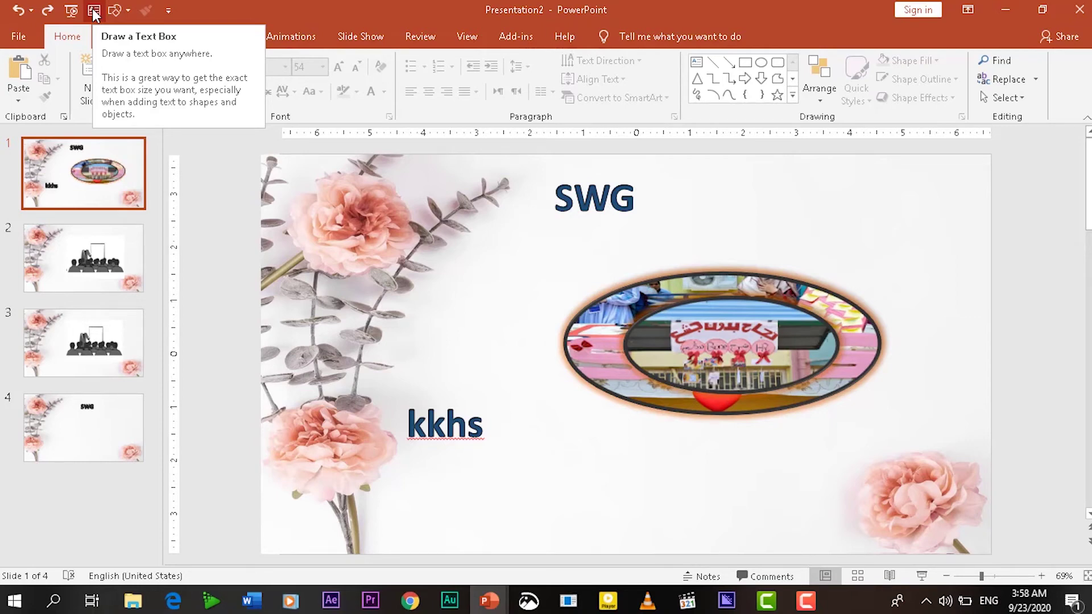
click(127, 11)
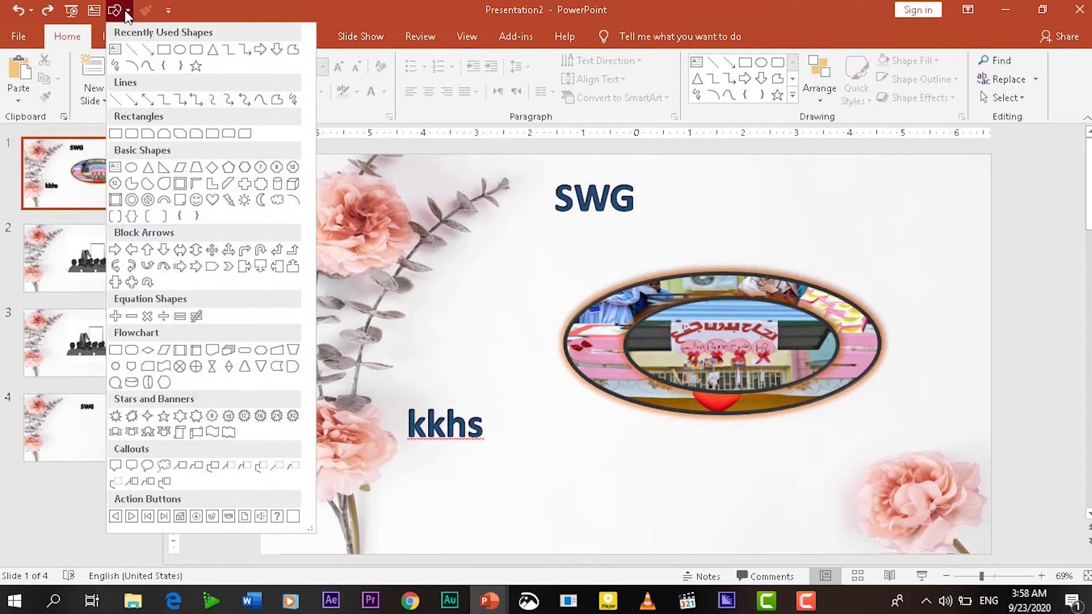
click(289, 3)
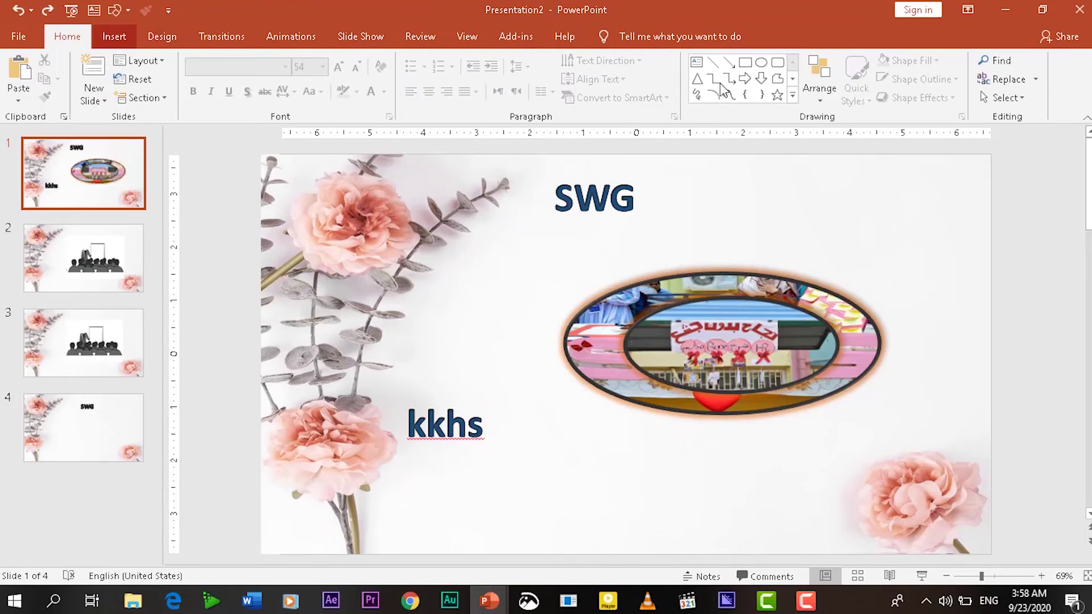
click(114, 36)
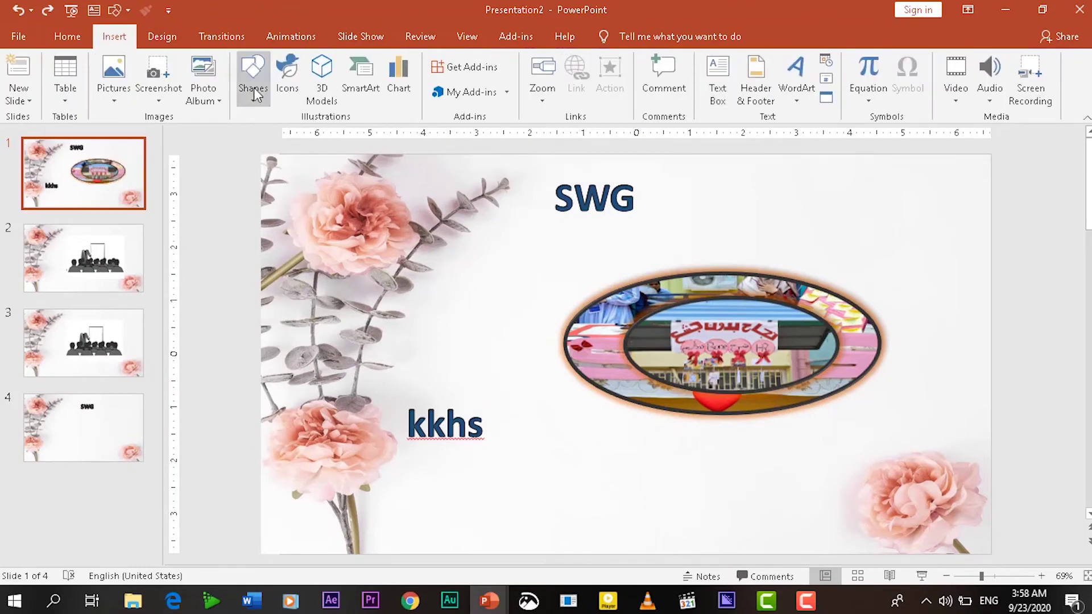
click(68, 37)
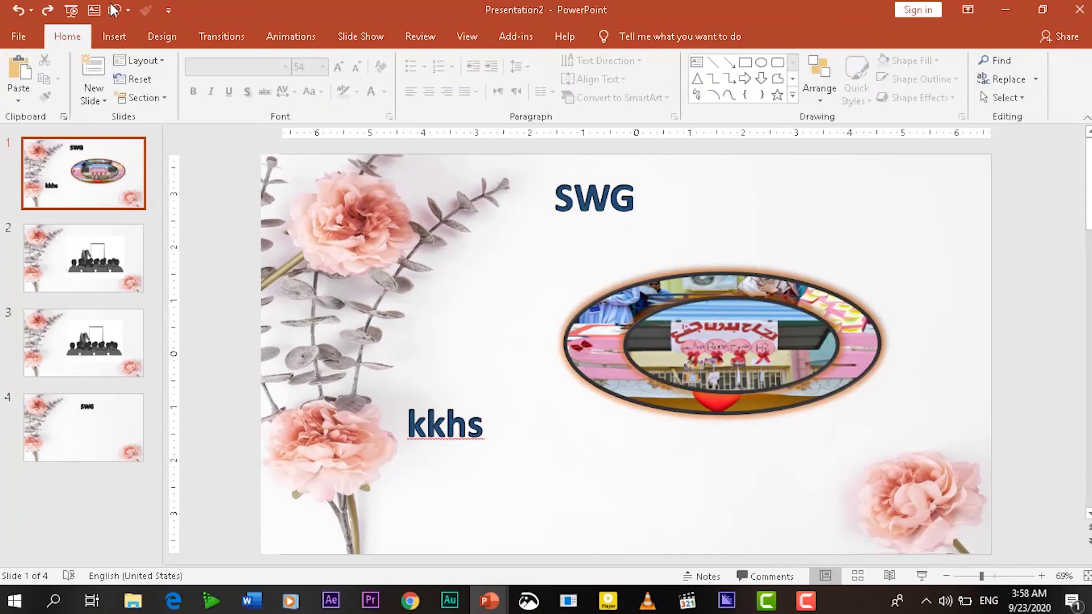
Step: Show the Quick Access Toolbar below the ribbon, then return it above the ribbon
click(169, 10)
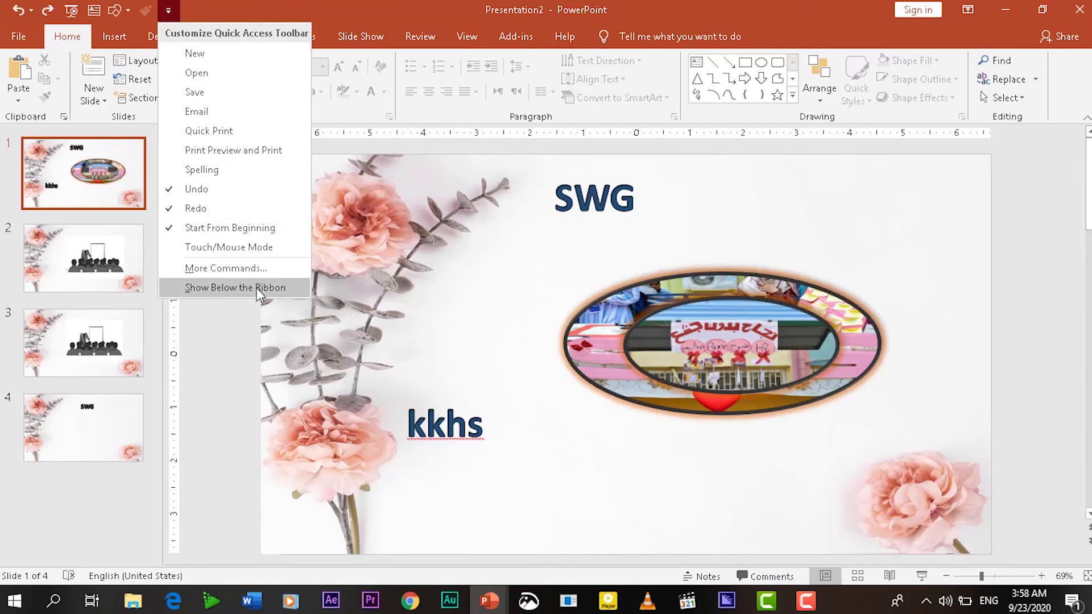
click(257, 288)
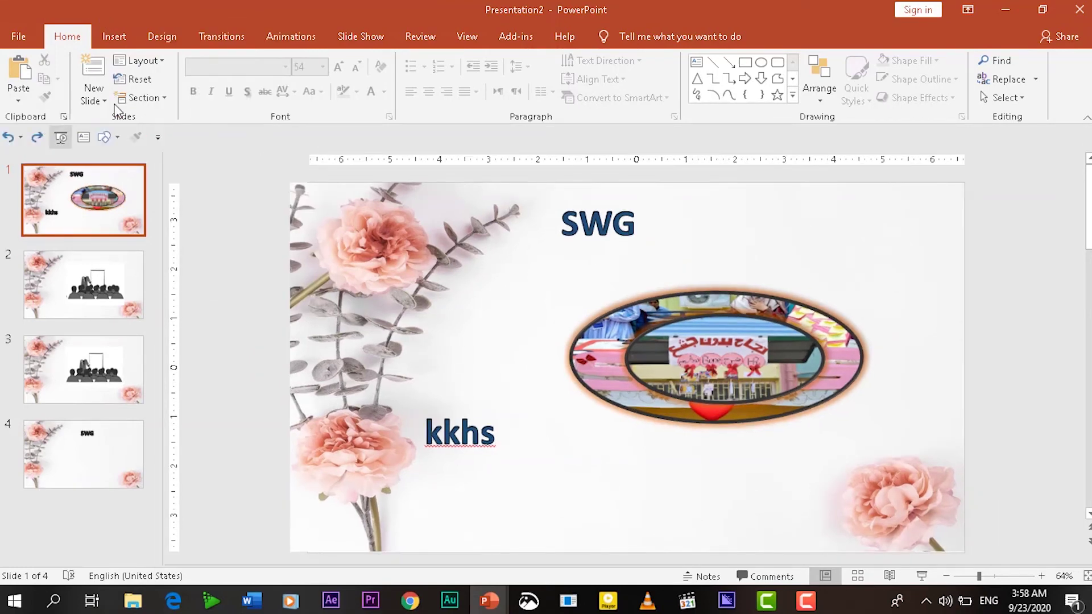
click(158, 139)
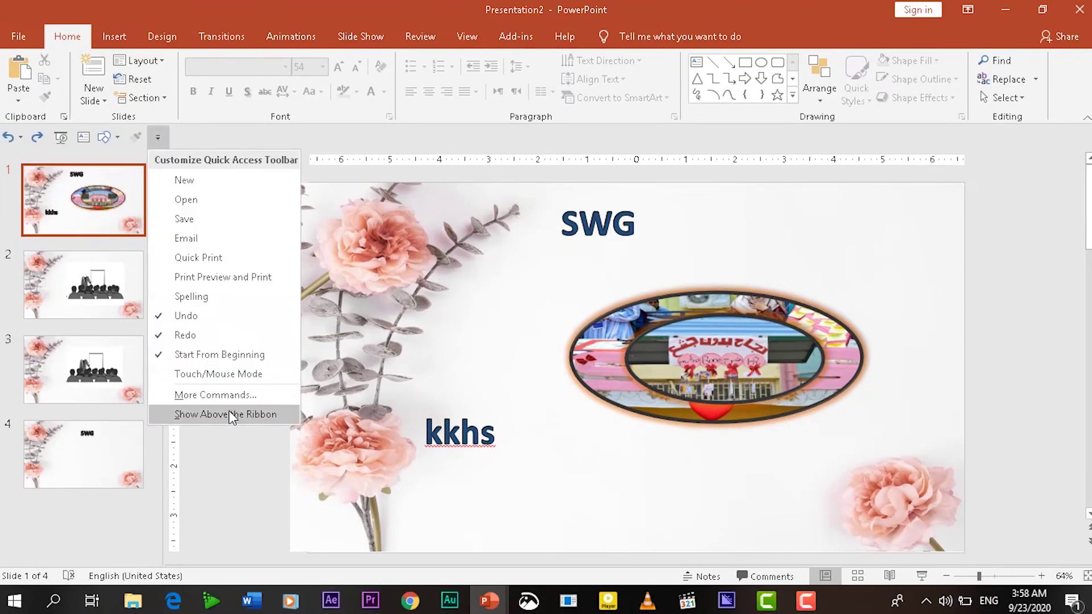
click(228, 414)
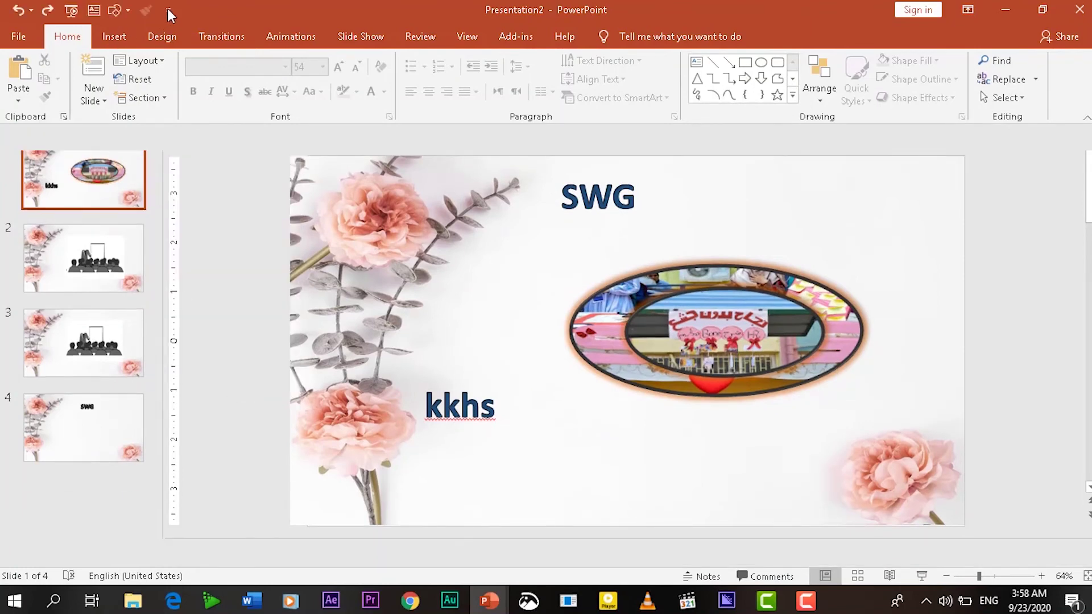
click(169, 9)
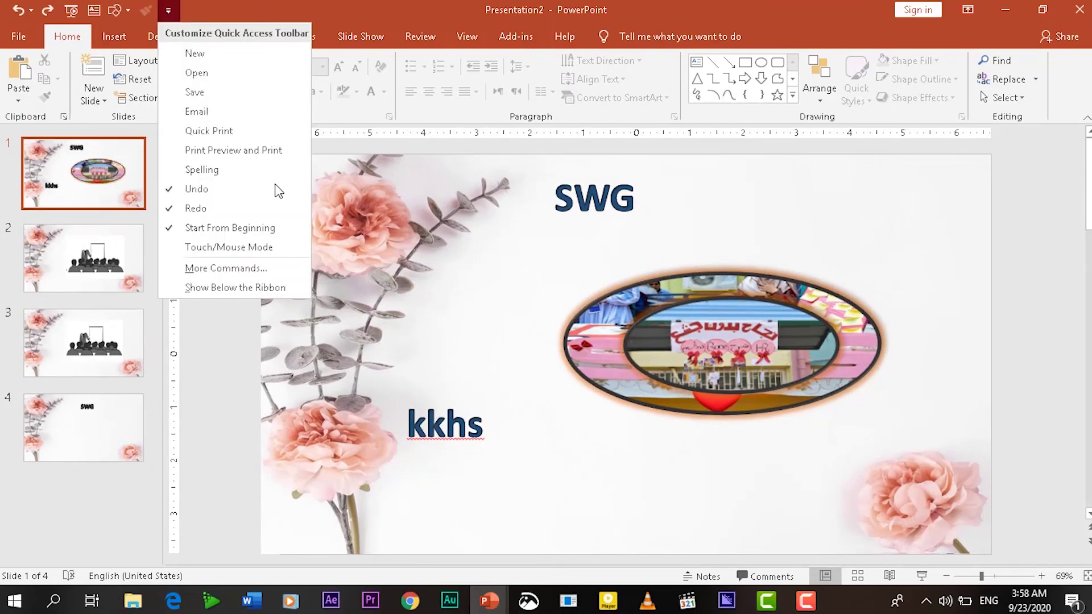
Step: Add the Text Box command from the Insert Tab list to the Quick Access Toolbar
click(262, 268)
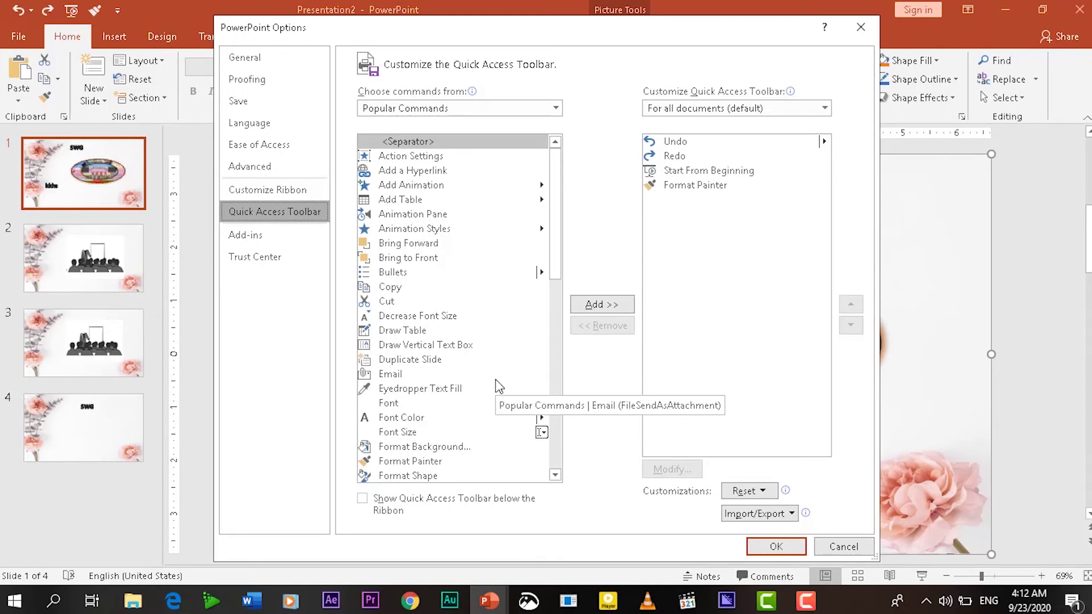
click(555, 108)
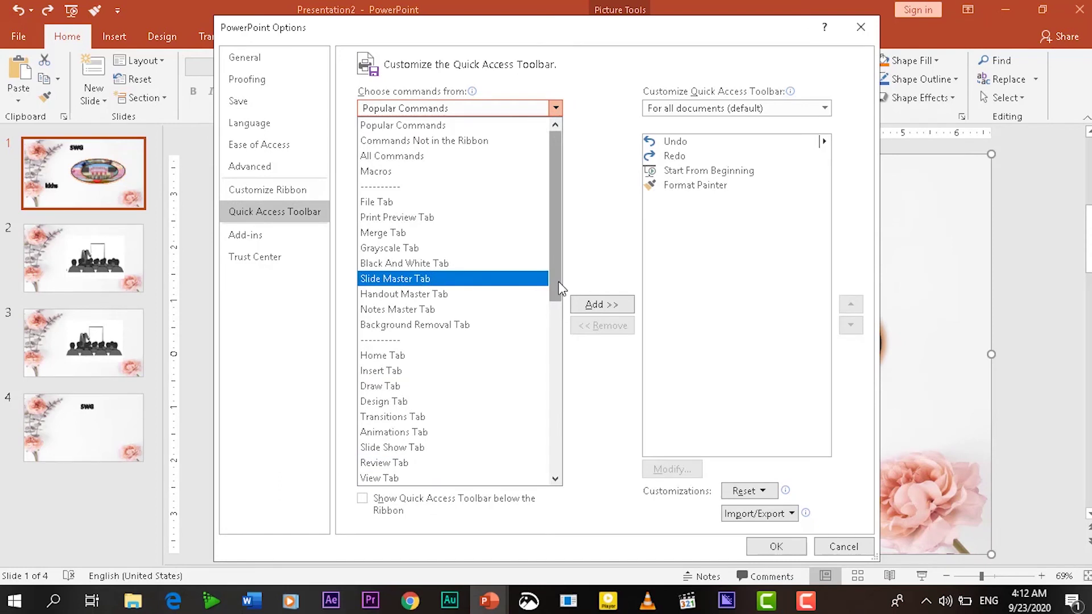
drag(560, 288, 560, 358)
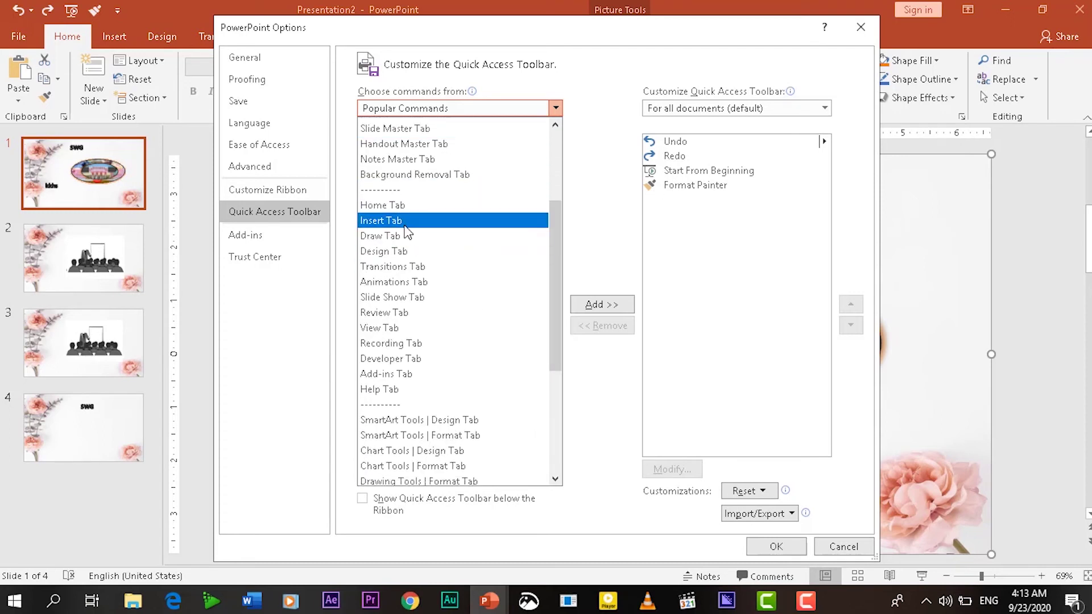
click(384, 221)
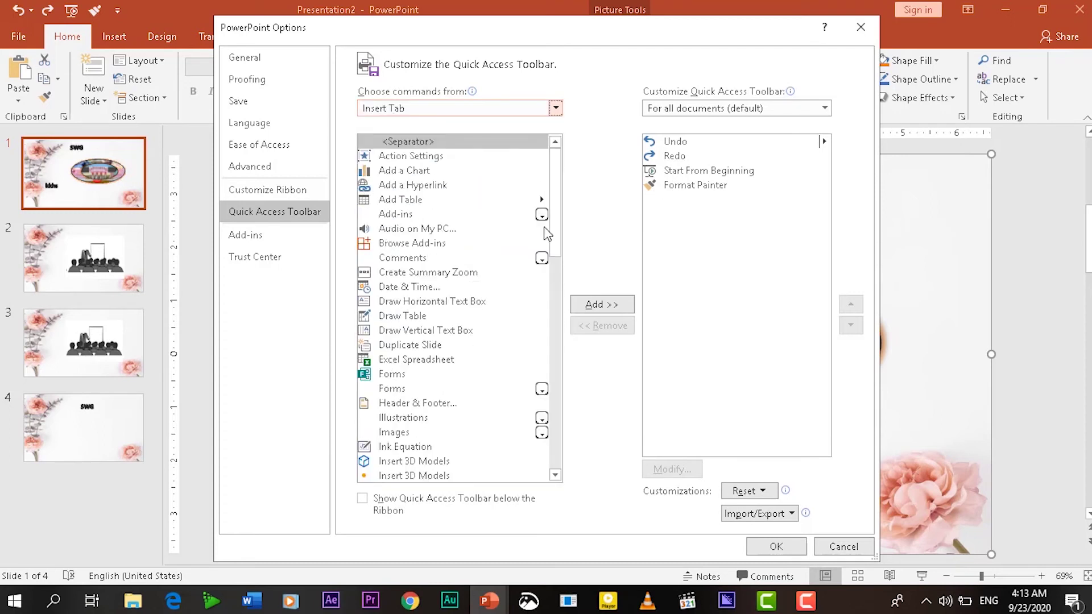
drag(557, 234, 561, 447)
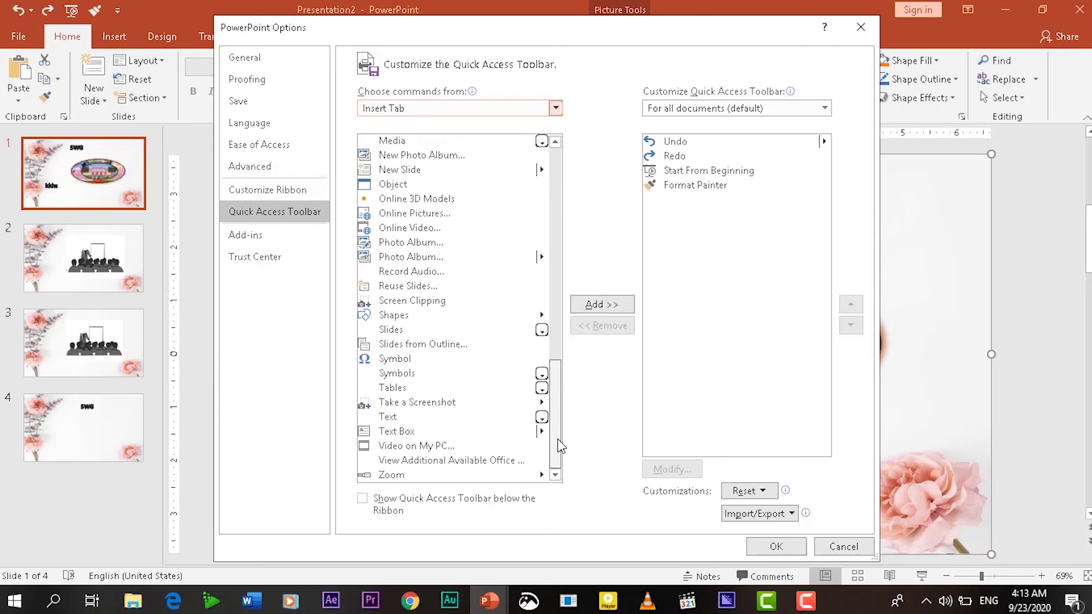
click(401, 433)
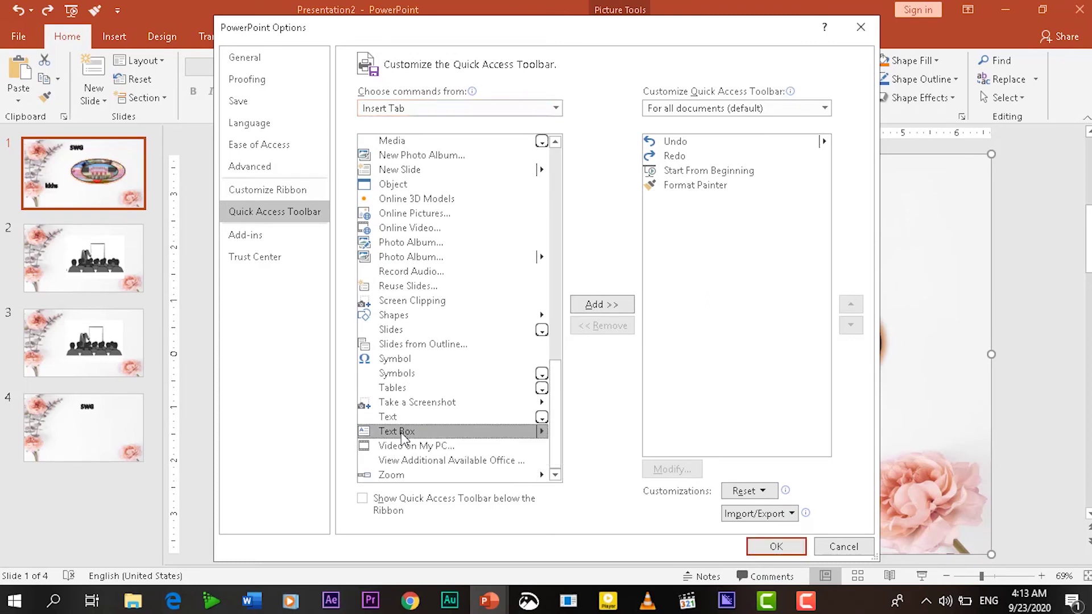
click(602, 305)
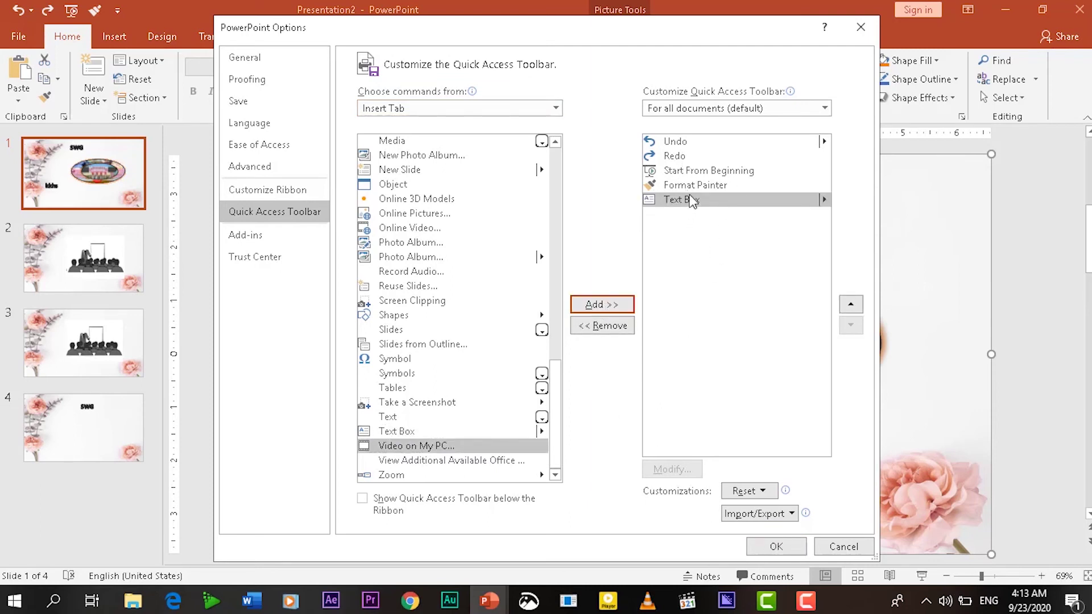
Step: Remove Start From Beginning from the toolbar and confirm the changes with OK
click(707, 173)
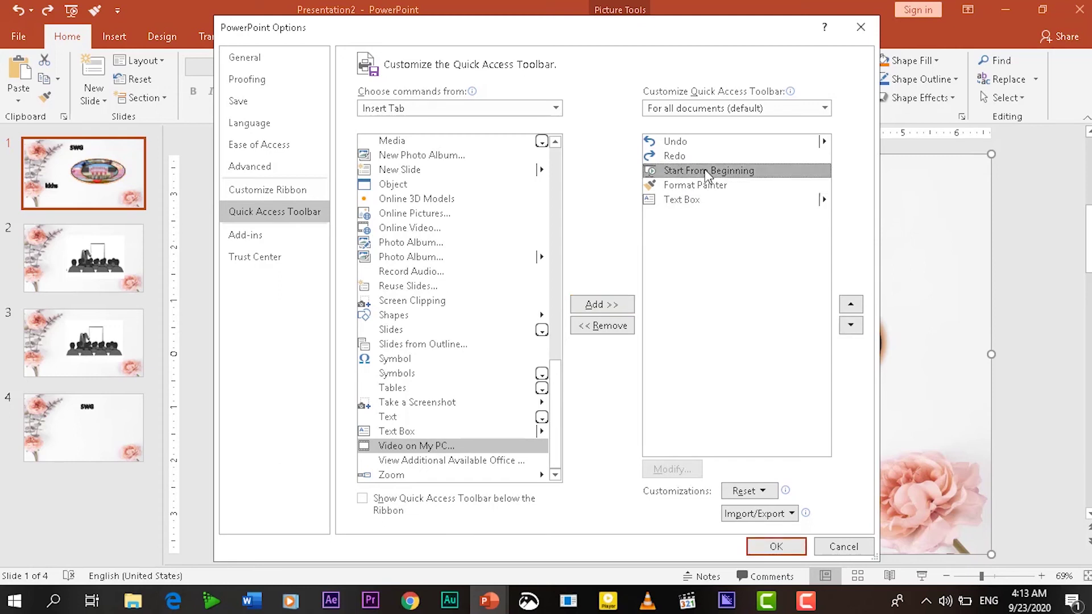
click(603, 329)
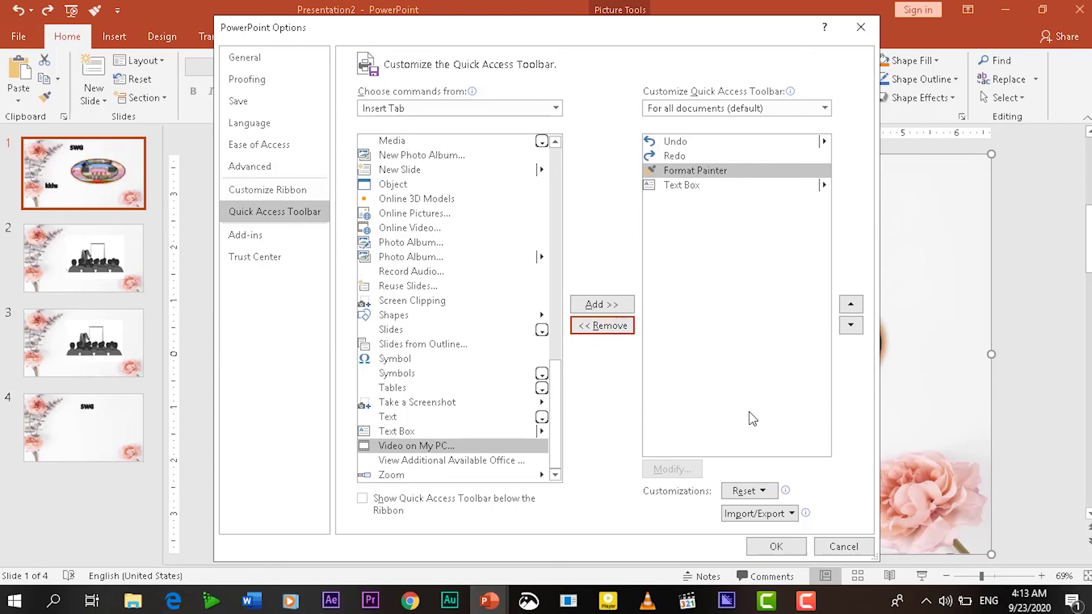
click(789, 548)
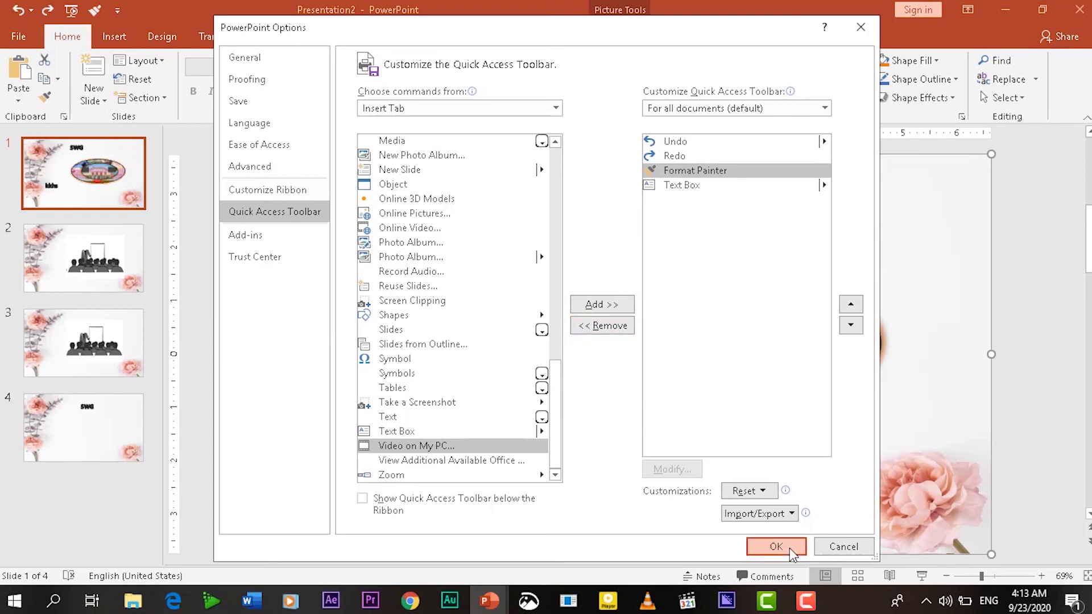
click(776, 546)
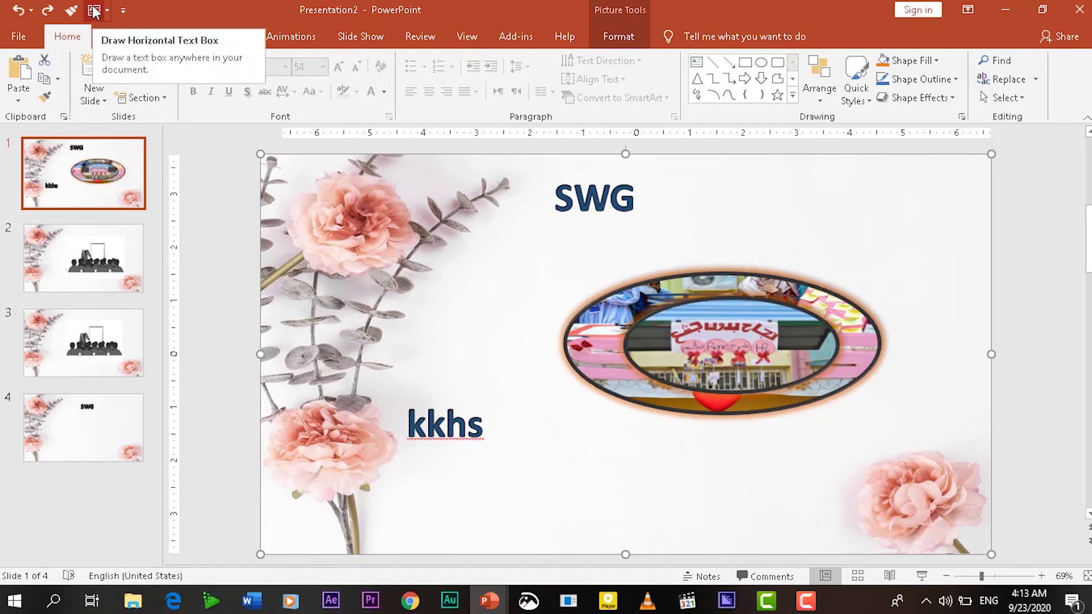
Step: Draw an empty horizontal text box left of the oval photo with the toolbar's Text Box button
click(93, 10)
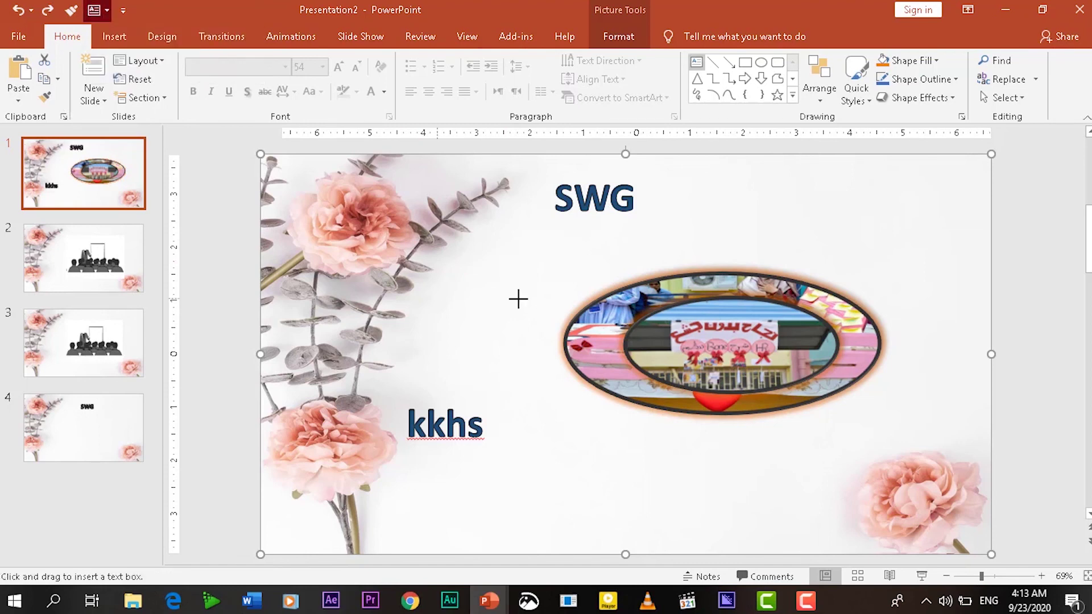
drag(433, 296, 549, 319)
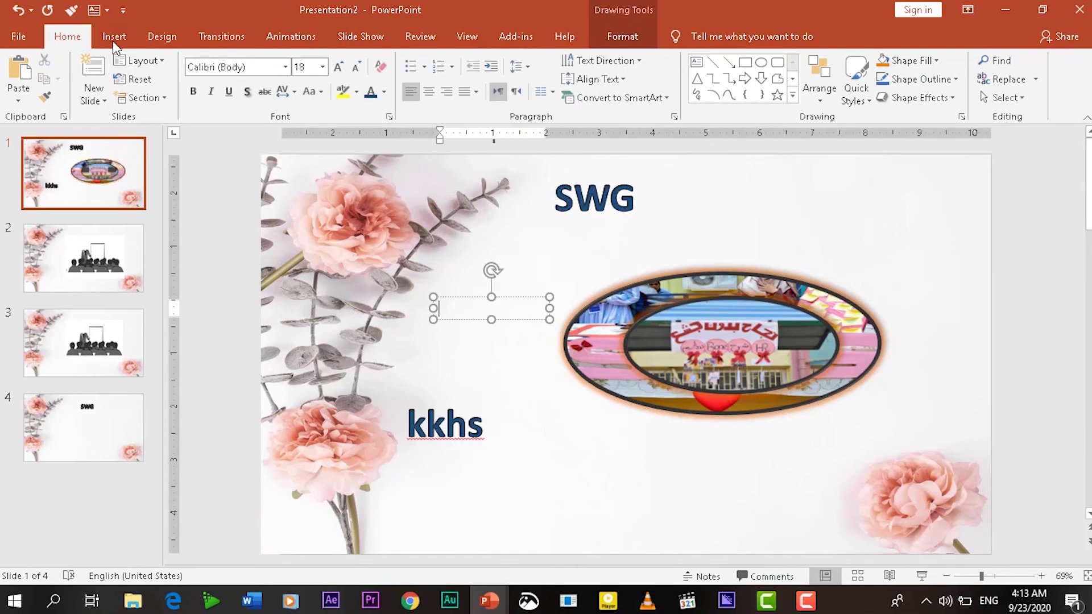